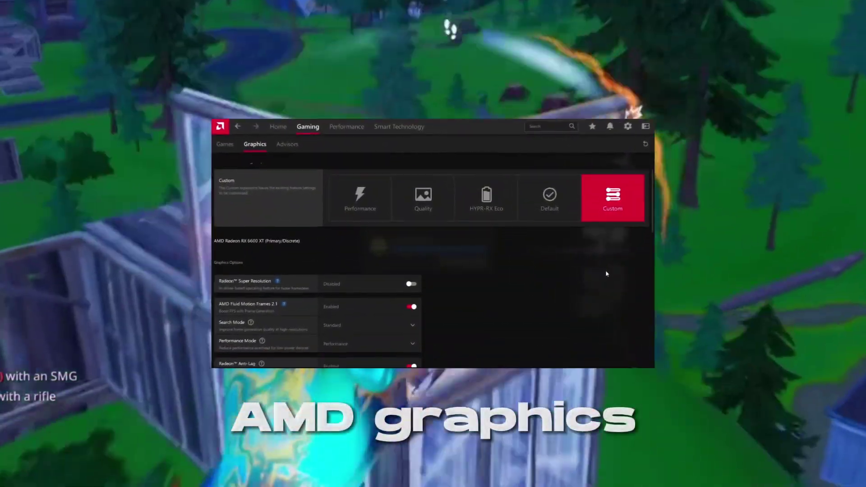
Launch AMD Software: Adrenalin Edition from the desktop menu and show the Gaming page's 9-game library
{"action": "scroll", "coordinate": [607, 271], "scroll_direction": "down", "scroll_amount": 4}
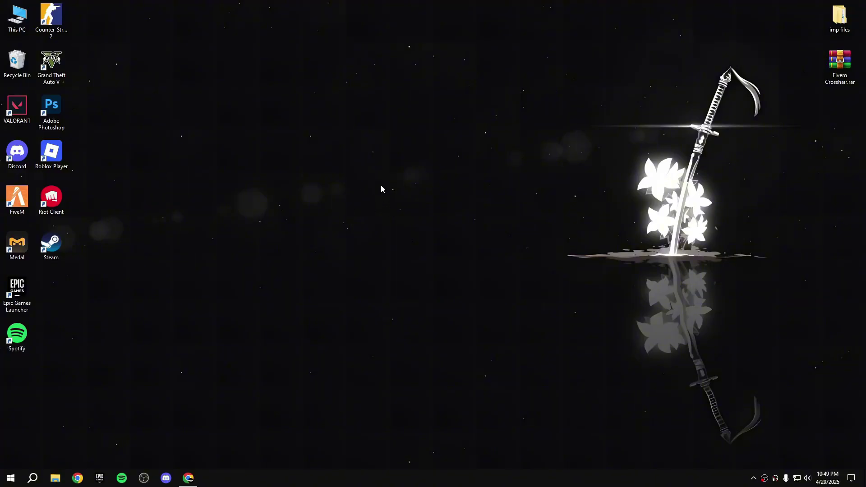
{"action": "right_click", "coordinate": [381, 189]}
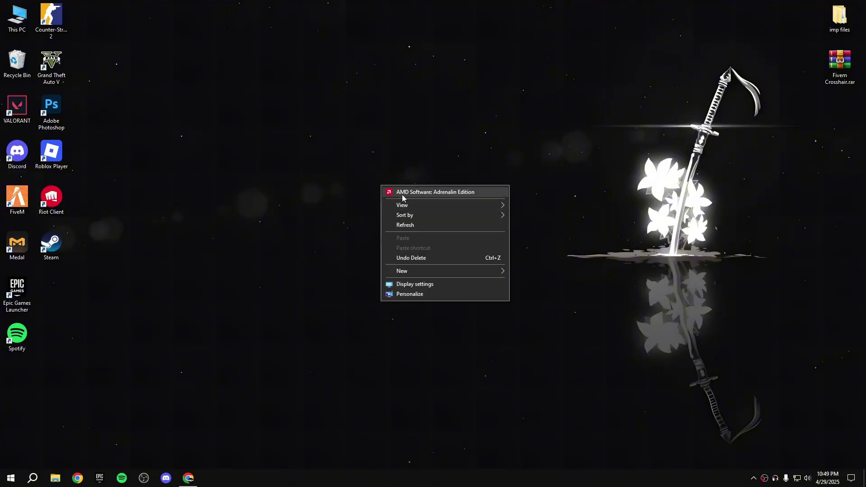
{"action": "left_click", "coordinate": [489, 194]}
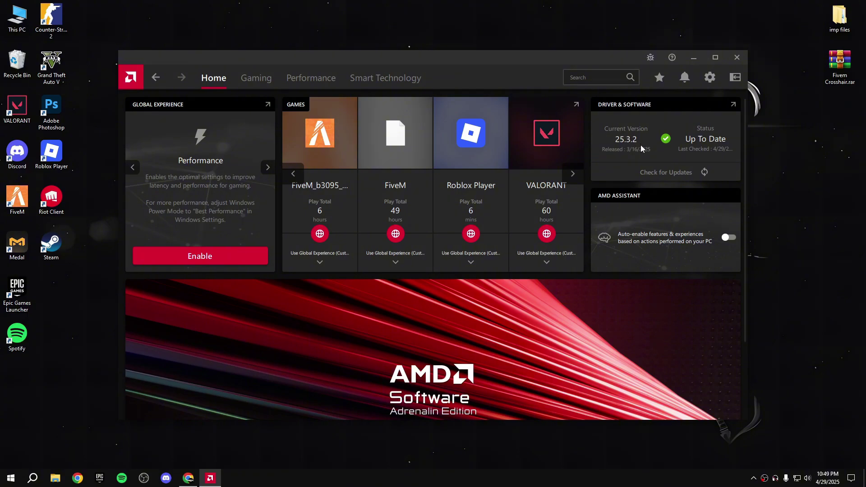
{"action": "left_click", "coordinate": [255, 79]}
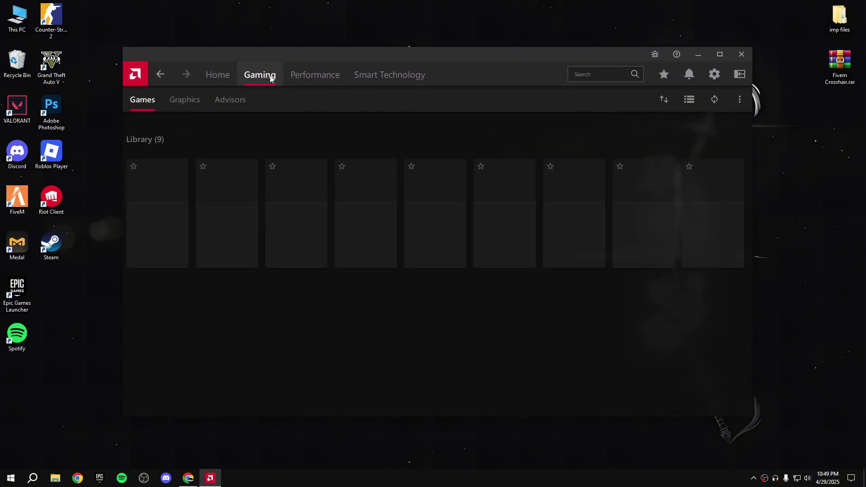
Open the global Graphics settings and keep Search Mode at Standard
{"action": "left_click", "coordinate": [185, 101]}
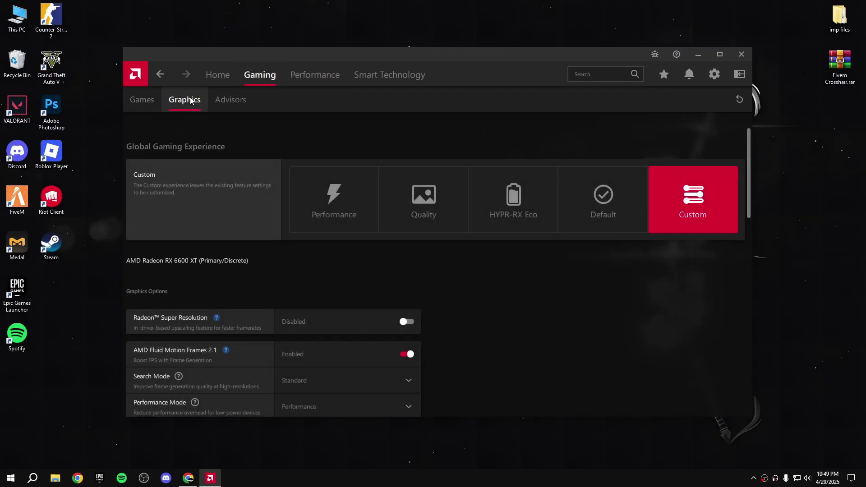
{"action": "scroll", "coordinate": [541, 217], "scroll_direction": "down", "scroll_amount": 1}
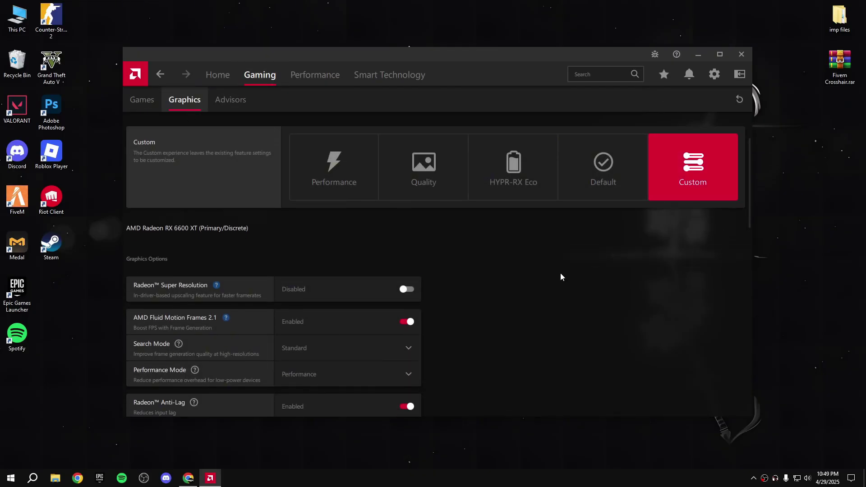
{"action": "scroll", "coordinate": [560, 272], "scroll_direction": "down", "scroll_amount": 1}
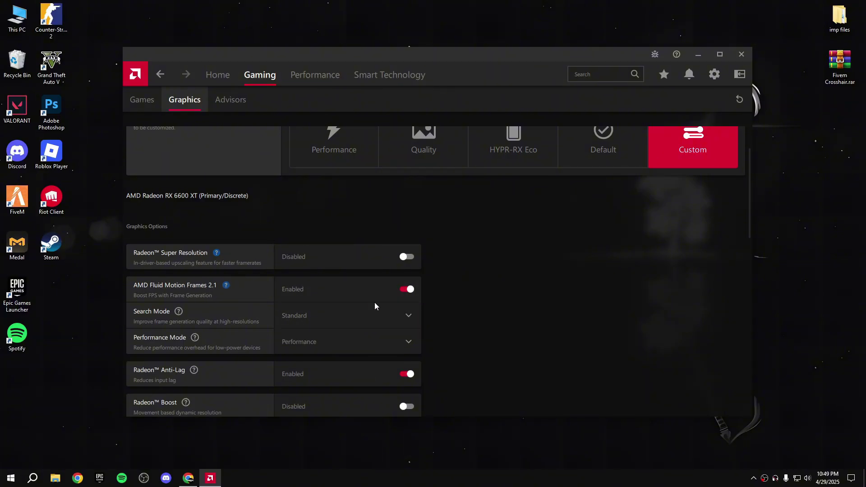
{"action": "scroll", "coordinate": [377, 294], "scroll_direction": "down", "scroll_amount": 1}
{"action": "scroll", "coordinate": [377, 294], "scroll_direction": "down", "scroll_amount": 1}
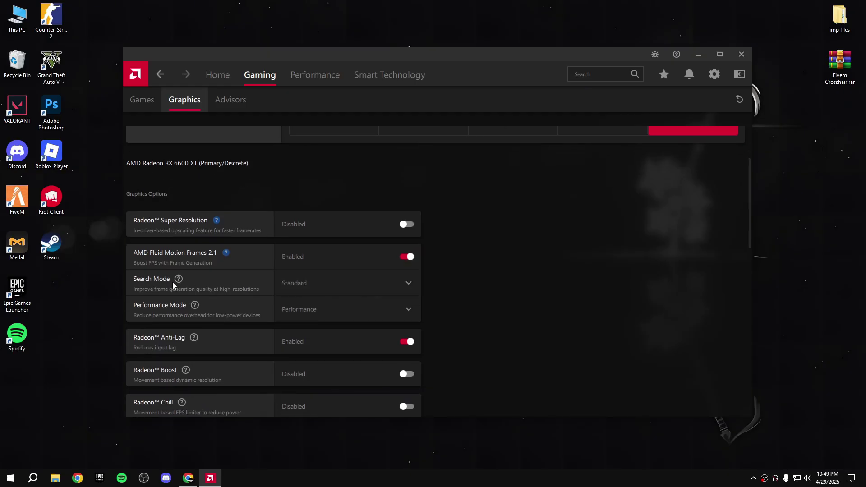
{"action": "left_click", "coordinate": [304, 291]}
{"action": "left_click", "coordinate": [304, 329]}
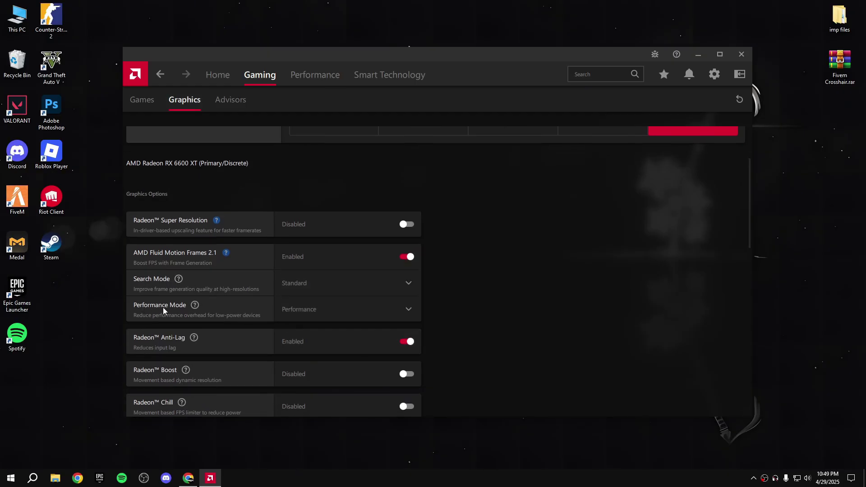
Keep Performance Mode at Performance and look over the remaining graphics options
{"action": "left_click", "coordinate": [304, 311]}
{"action": "left_click", "coordinate": [334, 374]}
{"action": "scroll", "coordinate": [441, 335], "scroll_direction": "down", "scroll_amount": 1}
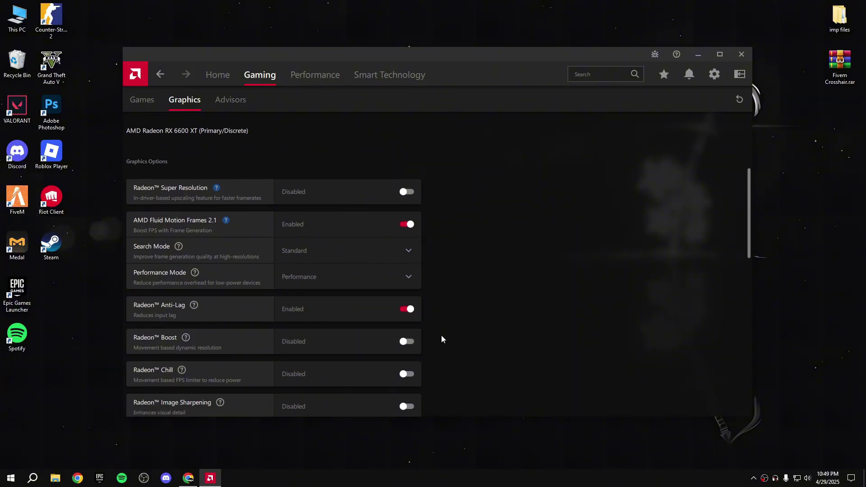
{"action": "left_click", "coordinate": [361, 285]}
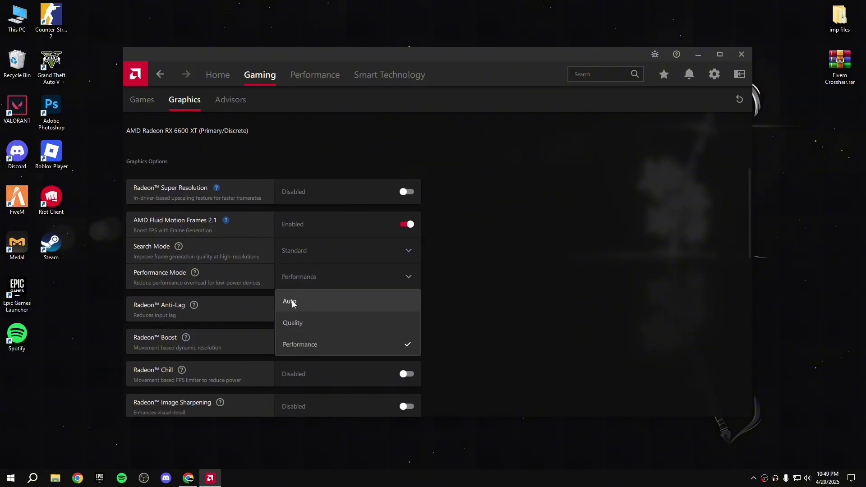
{"action": "left_click", "coordinate": [494, 276]}
{"action": "scroll", "coordinate": [495, 274], "scroll_direction": "down", "scroll_amount": 1}
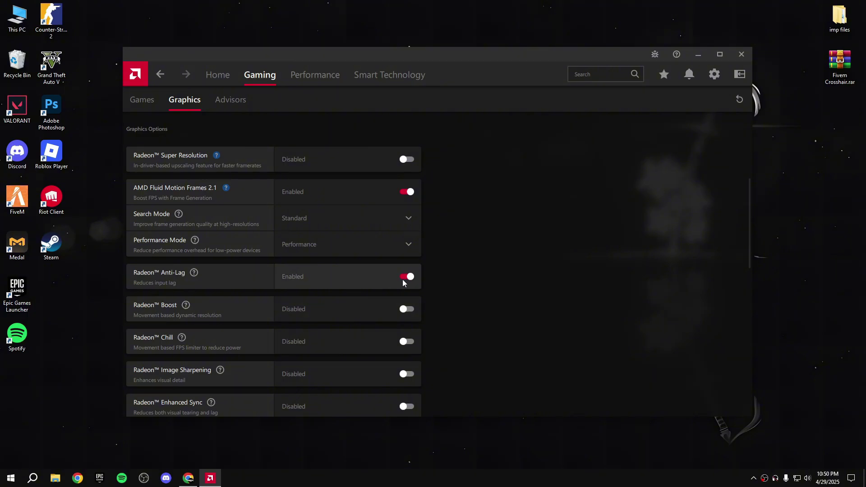
{"action": "scroll", "coordinate": [466, 279], "scroll_direction": "down", "scroll_amount": 2}
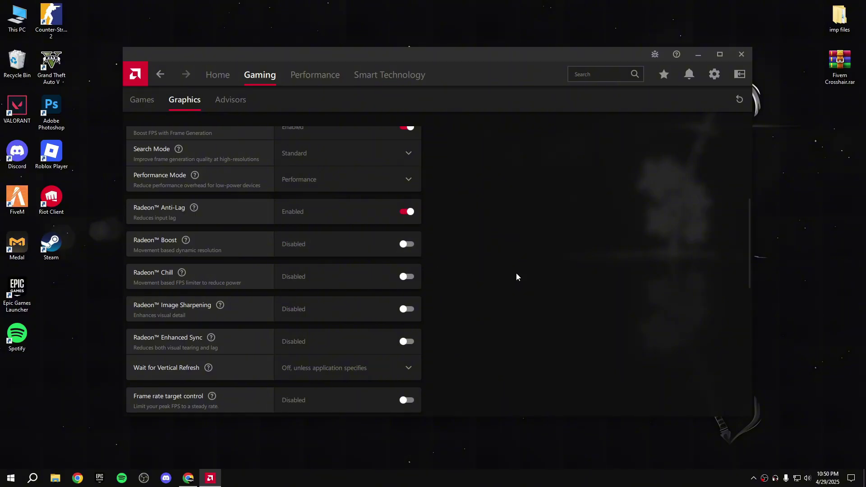
{"action": "scroll", "coordinate": [451, 259], "scroll_direction": "down", "scroll_amount": 1}
{"action": "scroll", "coordinate": [189, 276], "scroll_direction": "down", "scroll_amount": 1}
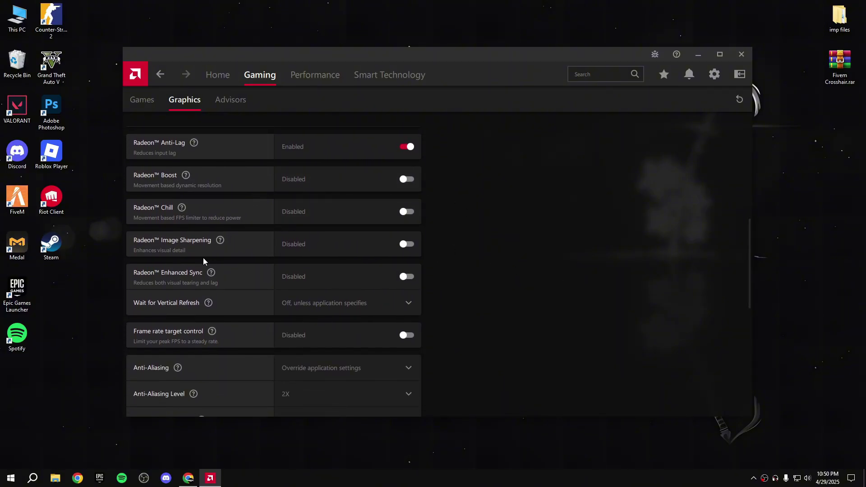
{"action": "scroll", "coordinate": [175, 274], "scroll_direction": "down", "scroll_amount": 1}
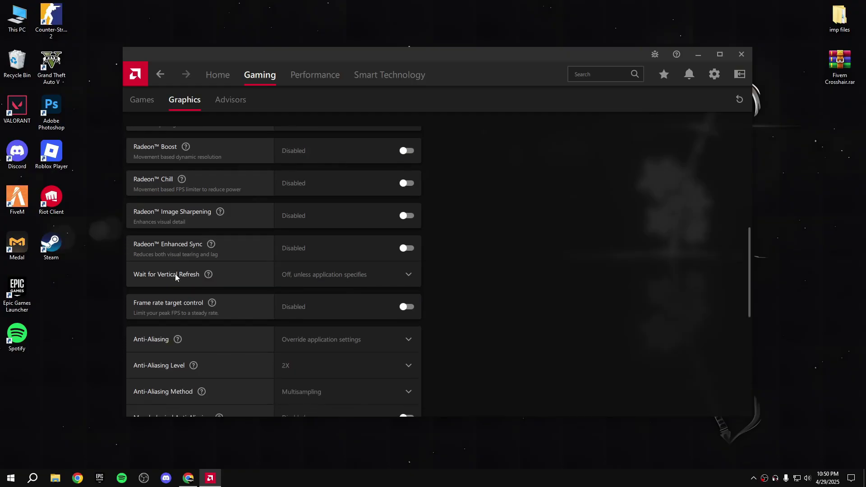
{"action": "scroll", "coordinate": [174, 274], "scroll_direction": "down", "scroll_amount": 1}
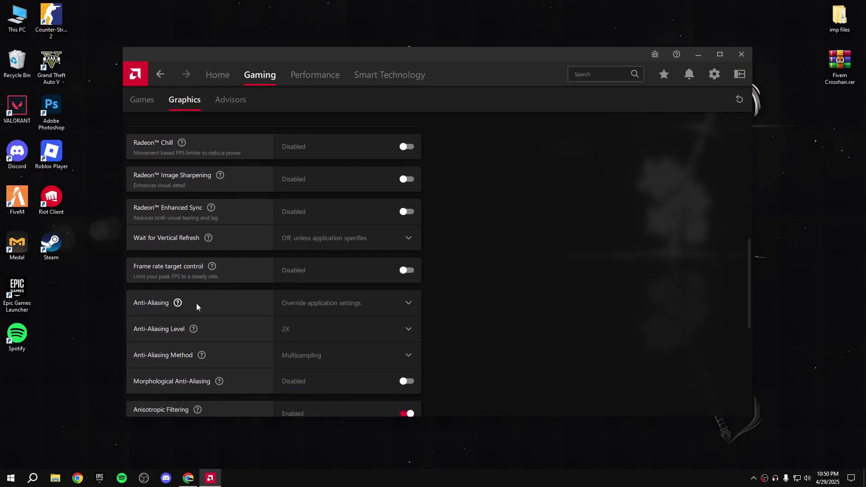
Keep anti-aliasing overriding application settings with the level at 2X
{"action": "left_click", "coordinate": [297, 304]}
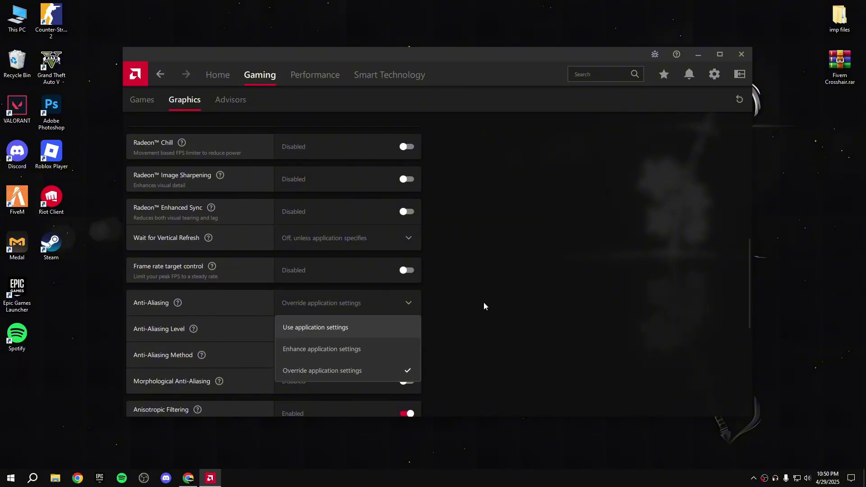
{"action": "left_click", "coordinate": [483, 303]}
{"action": "scroll", "coordinate": [193, 303], "scroll_direction": "down", "scroll_amount": 1}
{"action": "left_click", "coordinate": [282, 300]}
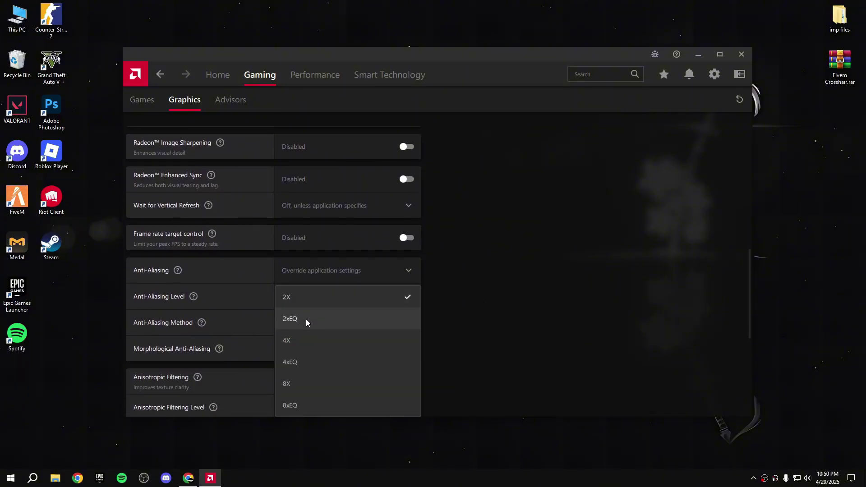
{"action": "left_click", "coordinate": [278, 300]}
Keep anisotropic filtering at 2x and texture filtering quality at Performance
{"action": "scroll", "coordinate": [252, 305], "scroll_direction": "down", "scroll_amount": 1}
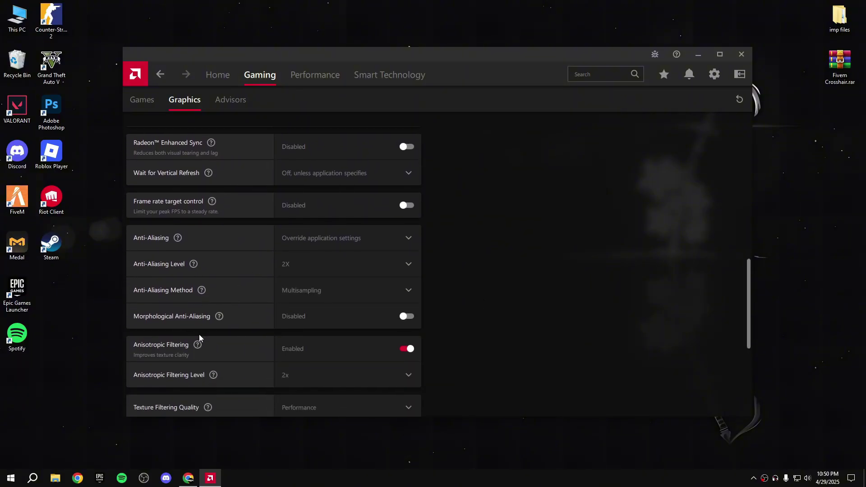
{"action": "scroll", "coordinate": [337, 322], "scroll_direction": "down", "scroll_amount": 1}
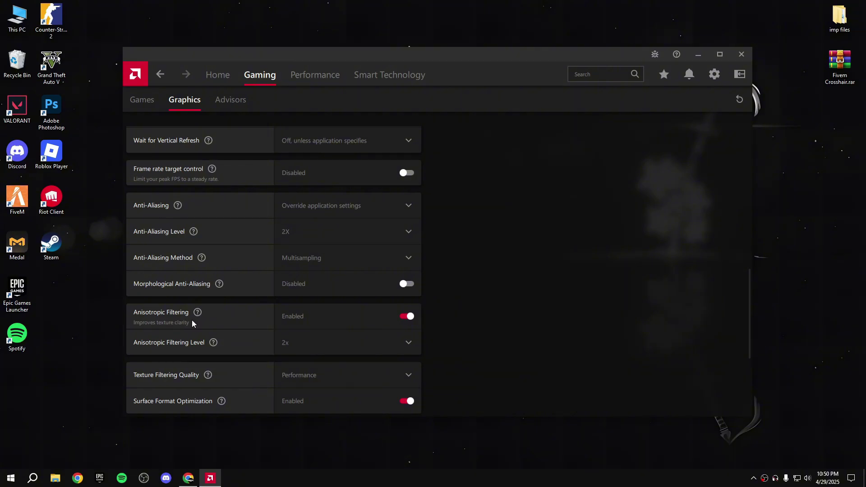
{"action": "scroll", "coordinate": [253, 307], "scroll_direction": "down", "scroll_amount": 1}
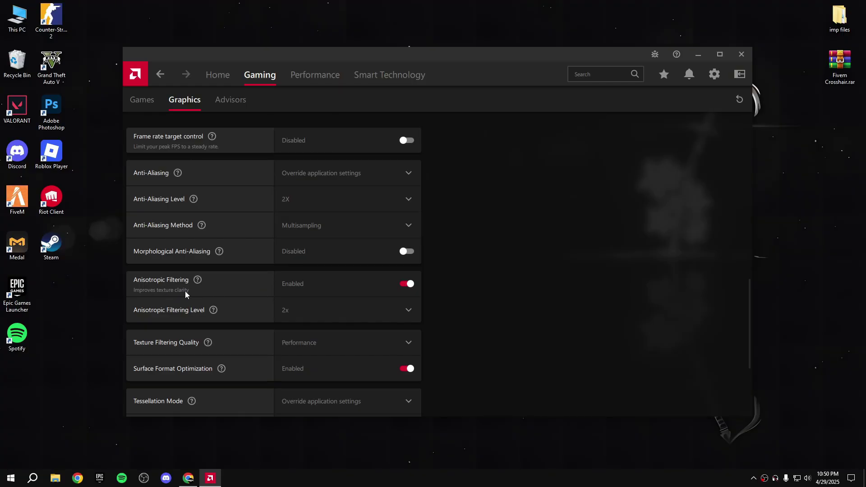
{"action": "scroll", "coordinate": [404, 286], "scroll_direction": "down", "scroll_amount": 1}
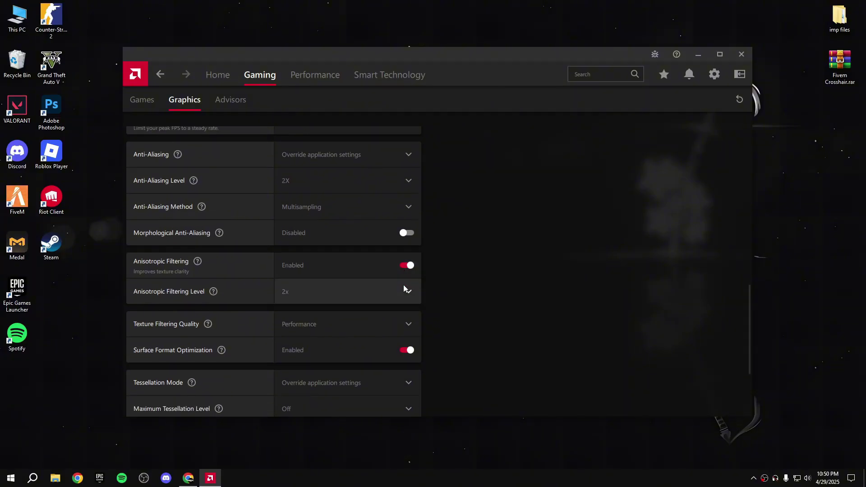
{"action": "left_click", "coordinate": [321, 281]}
{"action": "left_click", "coordinate": [294, 300]}
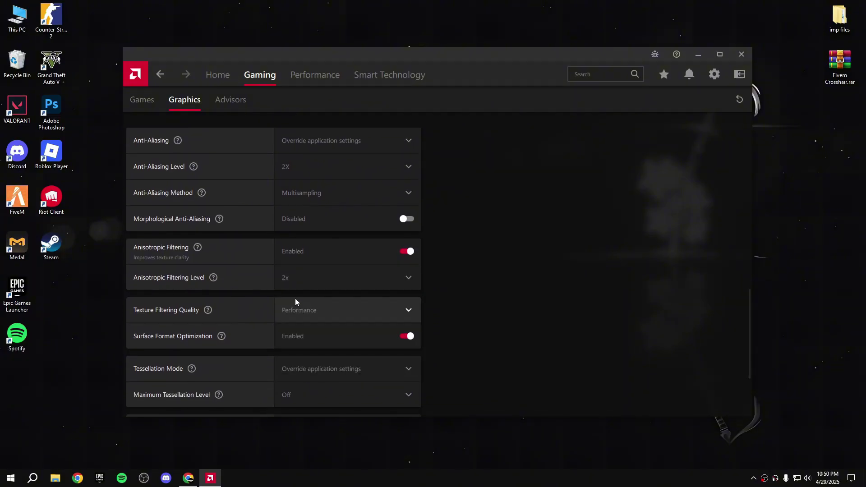
{"action": "scroll", "coordinate": [261, 284], "scroll_direction": "down", "scroll_amount": 1}
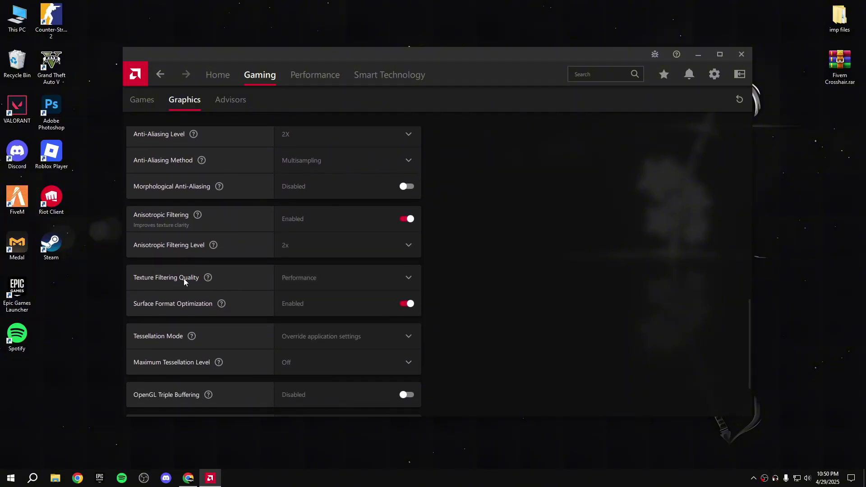
{"action": "left_click", "coordinate": [316, 281]}
{"action": "left_click", "coordinate": [203, 318]}
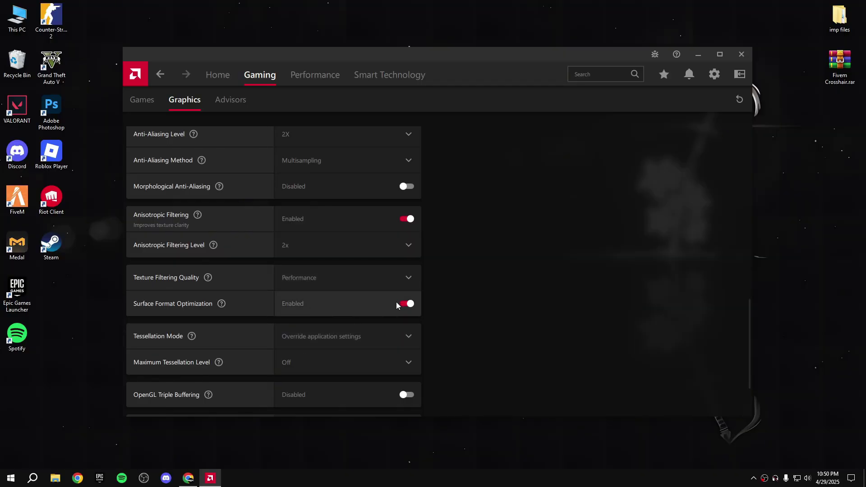
Reset the shader cache and confirm the reset
{"action": "scroll", "coordinate": [396, 302], "scroll_direction": "down", "scroll_amount": 1}
{"action": "scroll", "coordinate": [396, 302], "scroll_direction": "down", "scroll_amount": 2}
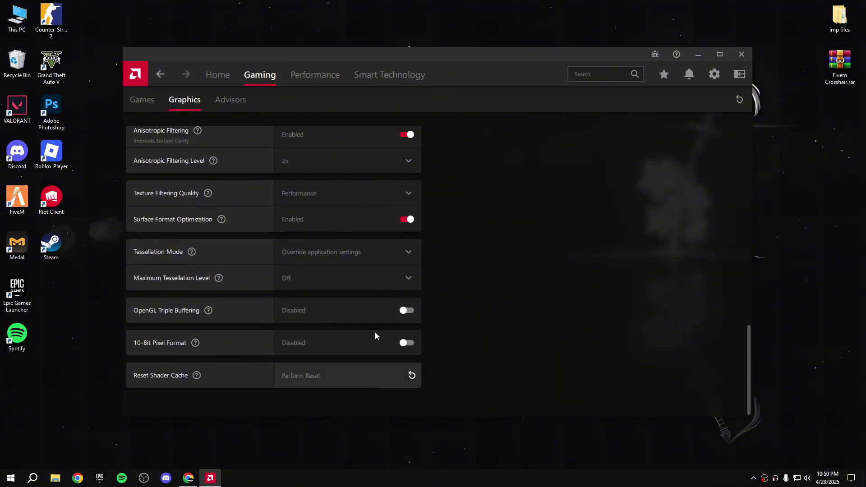
{"action": "left_click", "coordinate": [312, 381]}
{"action": "left_click", "coordinate": [515, 288]}
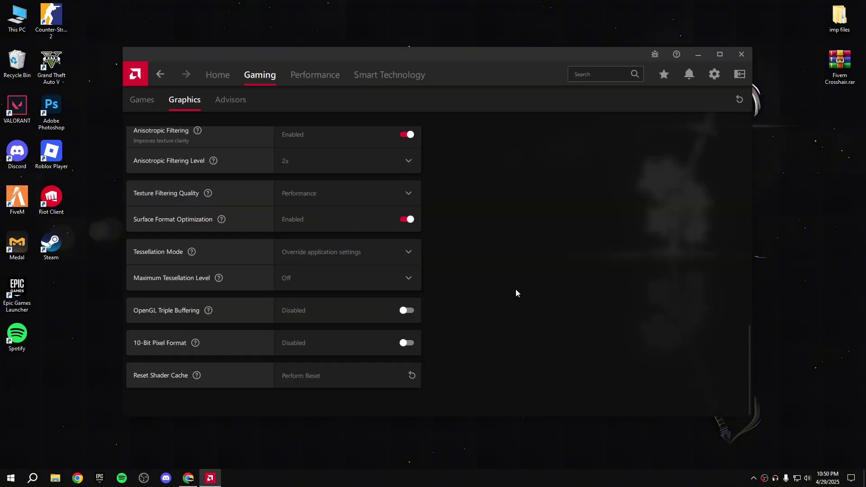
Check the Performance metrics settings and GPU Tuning, then view Smart Technology with Resizable BAR enabled
{"action": "left_click", "coordinate": [315, 74]}
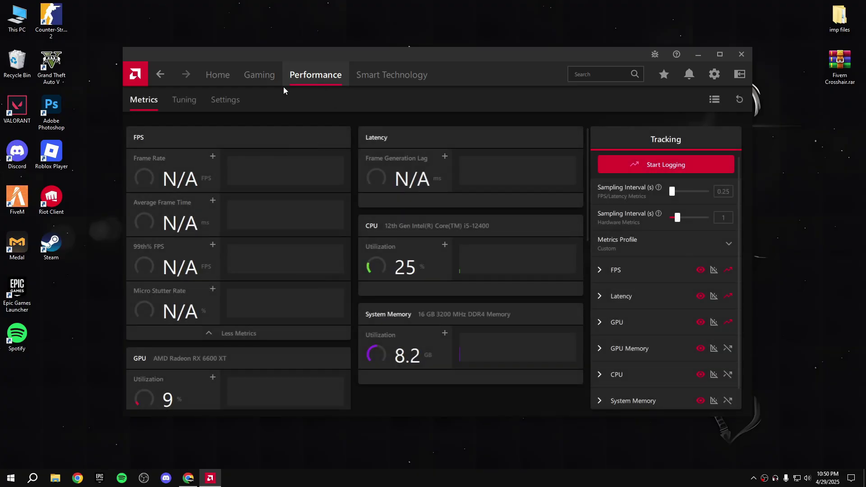
{"action": "left_click", "coordinate": [228, 102]}
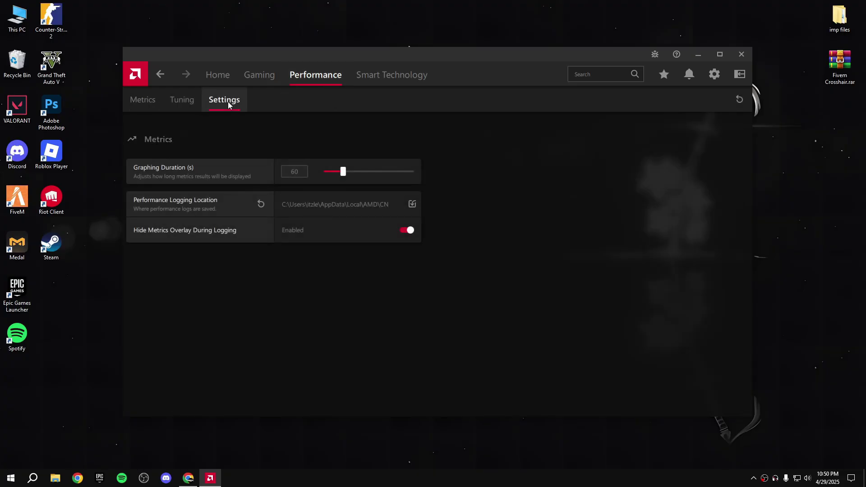
{"action": "left_click", "coordinate": [192, 104]}
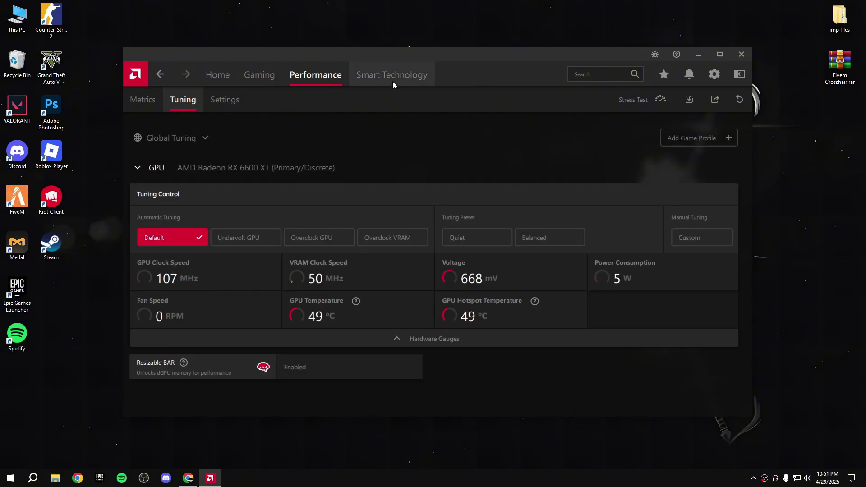
{"action": "left_click", "coordinate": [392, 83]}
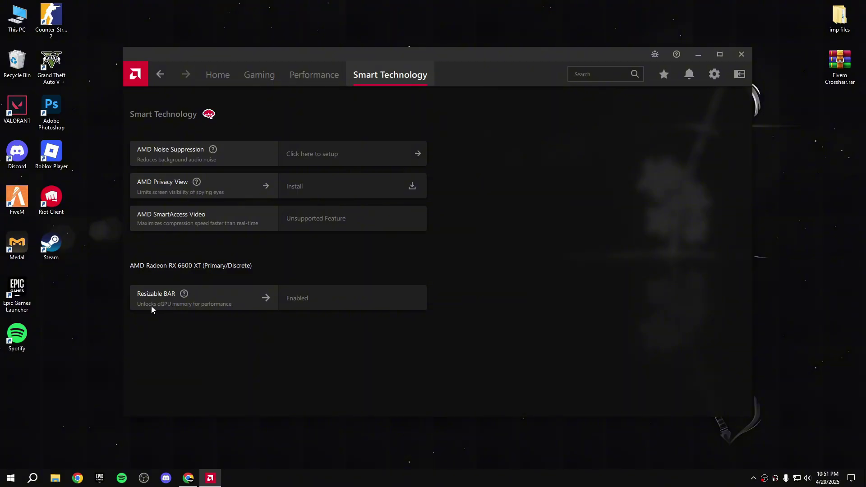
Step through the app's Display, Audio & Video, Hotkeys and Preferences settings tabs
{"action": "left_click", "coordinate": [713, 79]}
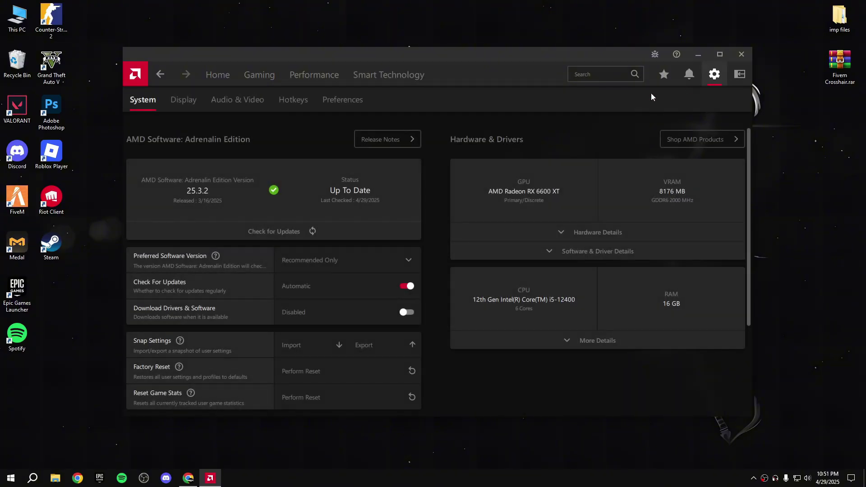
{"action": "left_click", "coordinate": [184, 104]}
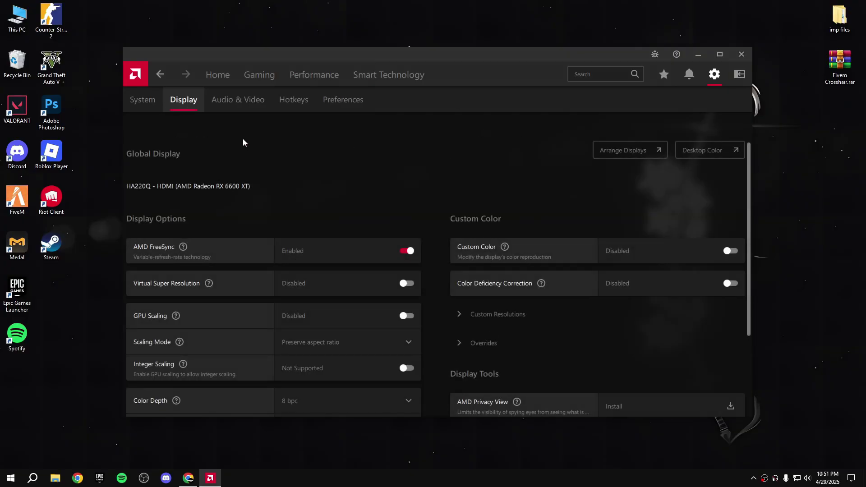
{"action": "scroll", "coordinate": [288, 180], "scroll_direction": "down", "scroll_amount": 1}
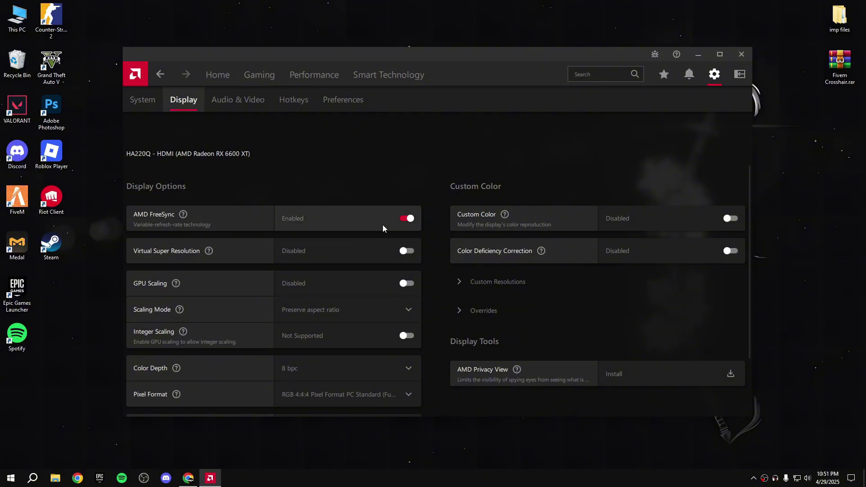
{"action": "scroll", "coordinate": [382, 225], "scroll_direction": "down", "scroll_amount": 3}
{"action": "scroll", "coordinate": [377, 193], "scroll_direction": "up", "scroll_amount": 4}
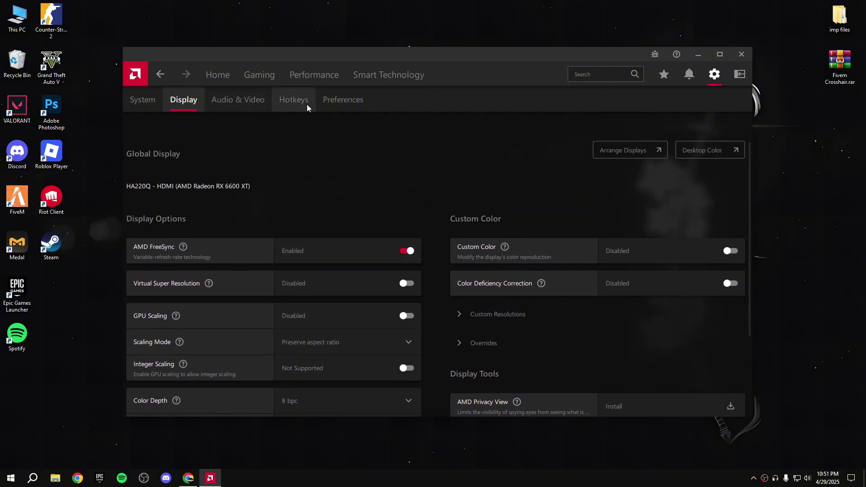
{"action": "left_click", "coordinate": [243, 102]}
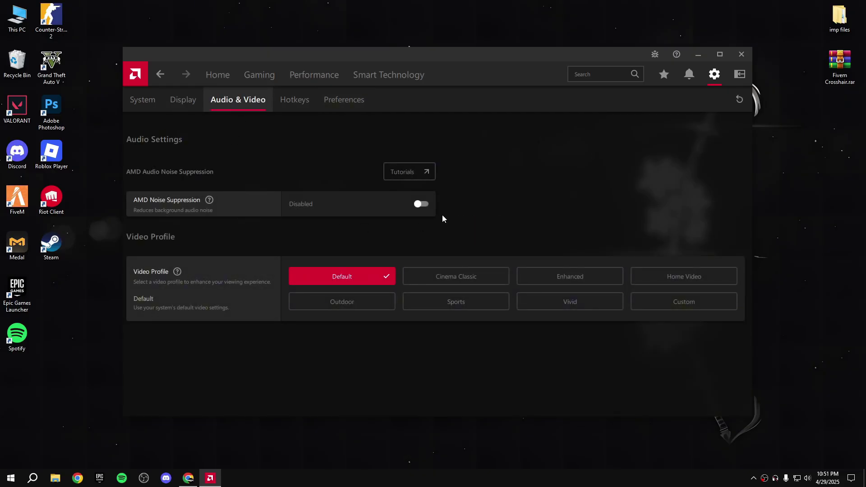
{"action": "left_click", "coordinate": [278, 107]}
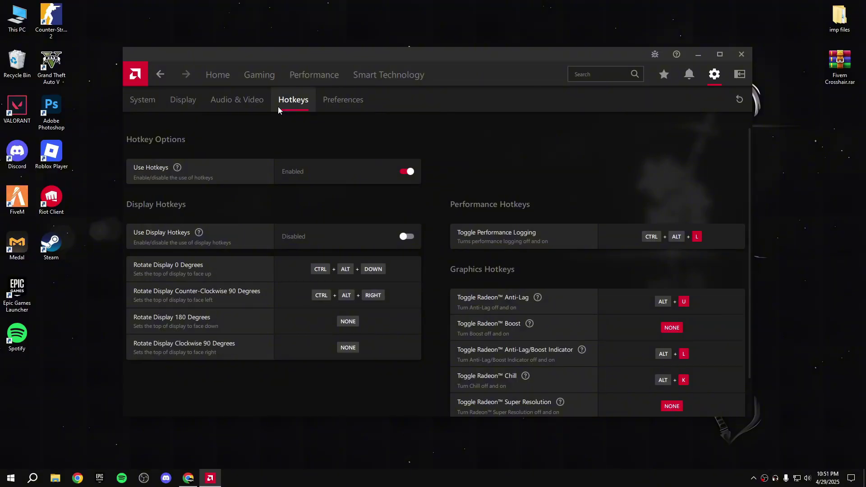
{"action": "left_click", "coordinate": [346, 100]}
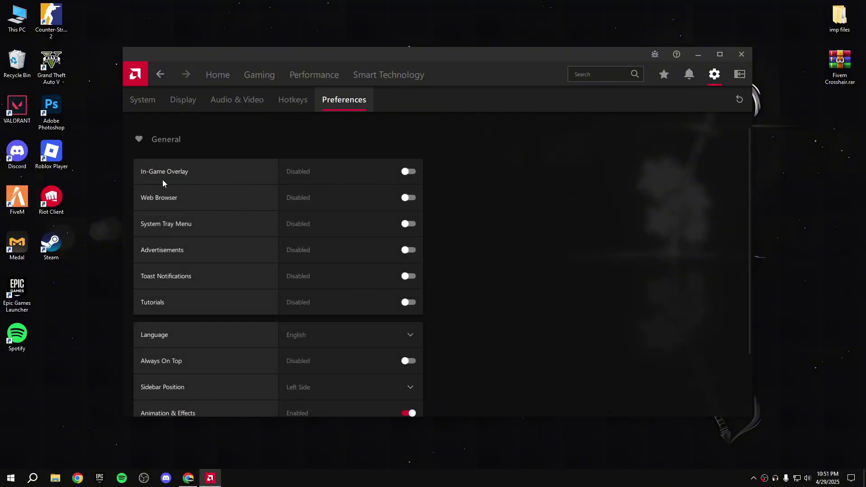
Scroll through the remaining Preferences options, then close AMD Software: Adrenalin Edition
{"action": "scroll", "coordinate": [382, 233], "scroll_direction": "down", "scroll_amount": 1}
{"action": "scroll", "coordinate": [197, 202], "scroll_direction": "up", "scroll_amount": 1}
{"action": "scroll", "coordinate": [396, 200], "scroll_direction": "down", "scroll_amount": 2}
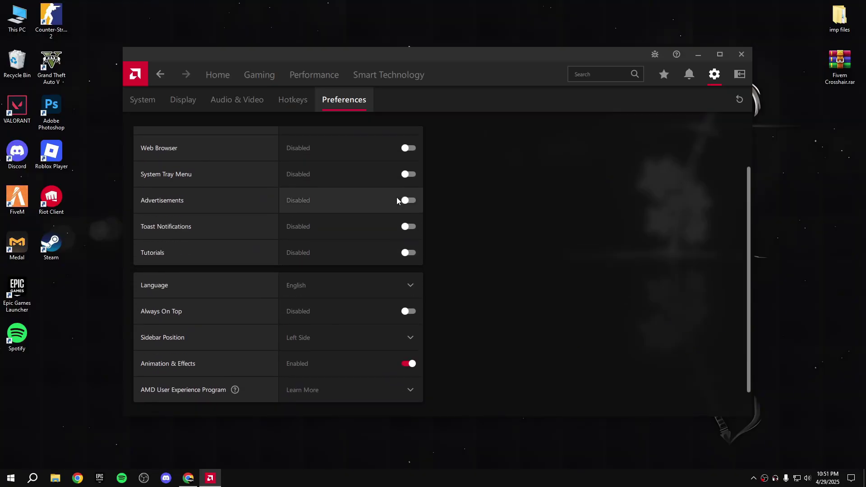
{"action": "scroll", "coordinate": [396, 200], "scroll_direction": "down", "scroll_amount": 1}
{"action": "scroll", "coordinate": [270, 164], "scroll_direction": "up", "scroll_amount": 2}
{"action": "scroll", "coordinate": [312, 180], "scroll_direction": "down", "scroll_amount": 2}
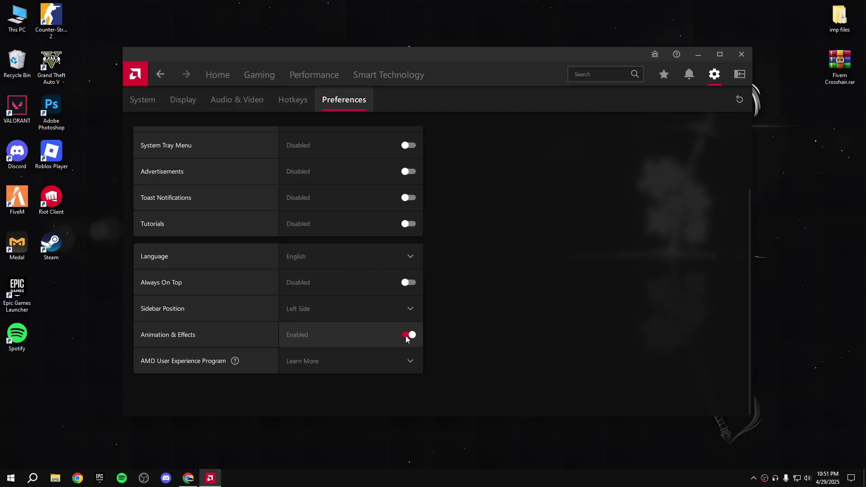
{"action": "scroll", "coordinate": [416, 338], "scroll_direction": "up", "scroll_amount": 2}
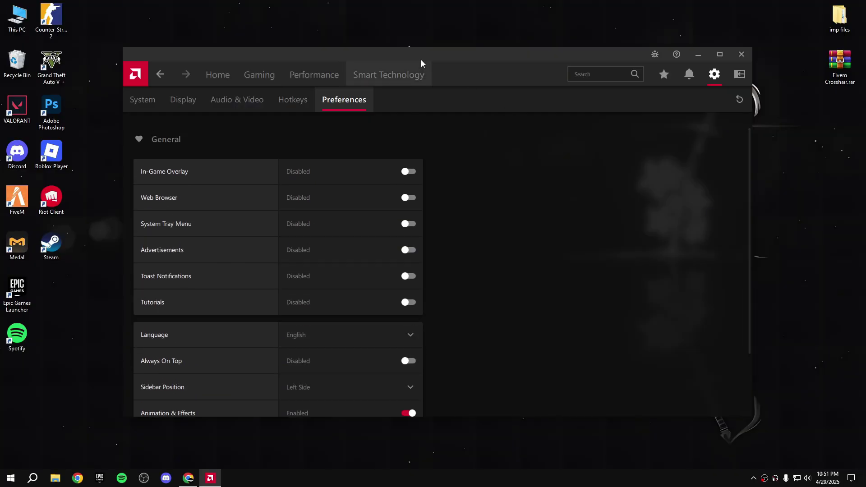
{"action": "left_click_drag", "start_coordinate": [422, 61], "coordinate": [416, 58]}
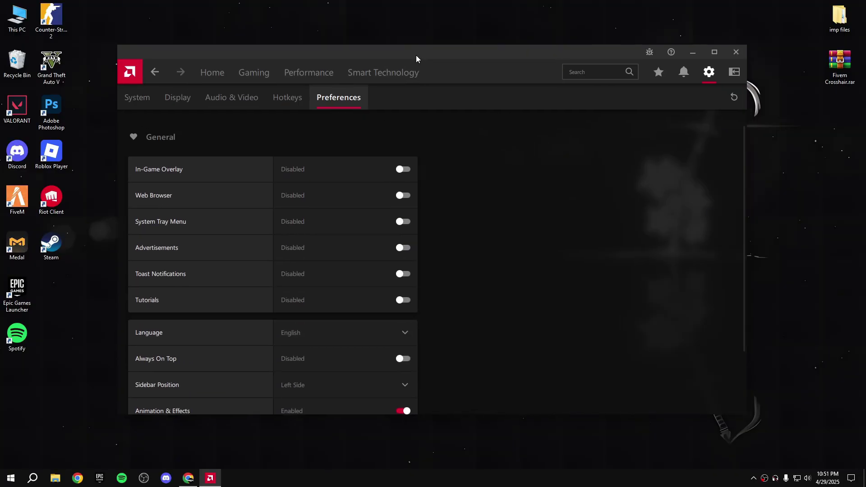
{"action": "left_click", "coordinate": [730, 55]}
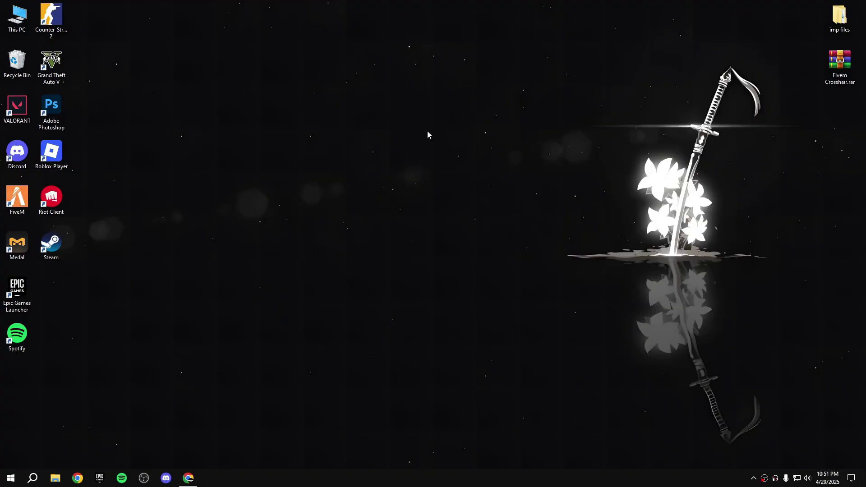
Extract AMD Optimization Pack.rar on the desktop and open the extracted folder
{"action": "left_click_drag", "start_coordinate": [854, 112], "coordinate": [410, 204]}
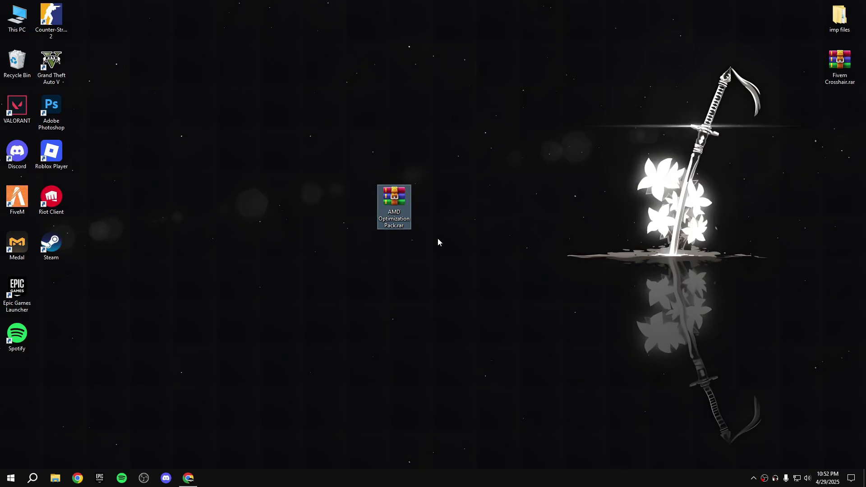
{"action": "right_click", "coordinate": [395, 203]}
{"action": "left_click", "coordinate": [410, 248]}
{"action": "left_click_drag", "start_coordinate": [18, 382], "coordinate": [441, 207]}
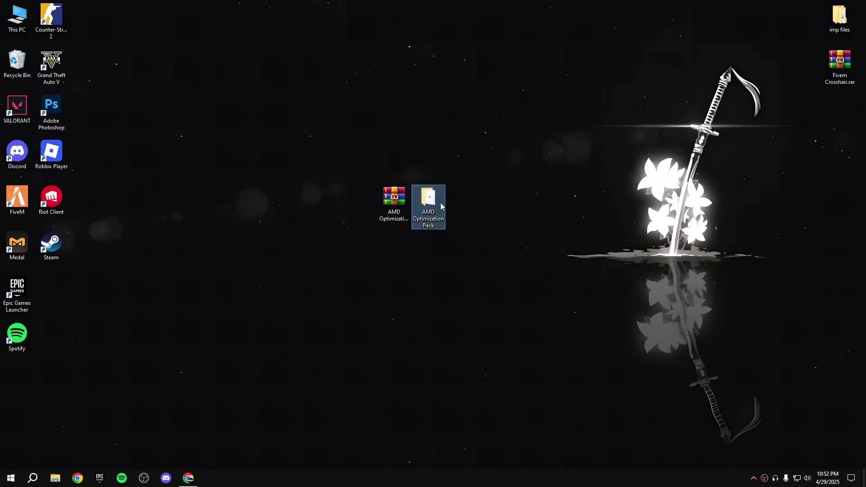
{"action": "double_click", "coordinate": [430, 206]}
{"action": "left_click_drag", "start_coordinate": [380, 155], "coordinate": [346, 132]}
Run DeviceCleanup.exe normally and try removing all devices, which fails with access denied
{"action": "double_click", "coordinate": [300, 179]}
{"action": "left_click", "coordinate": [313, 181]}
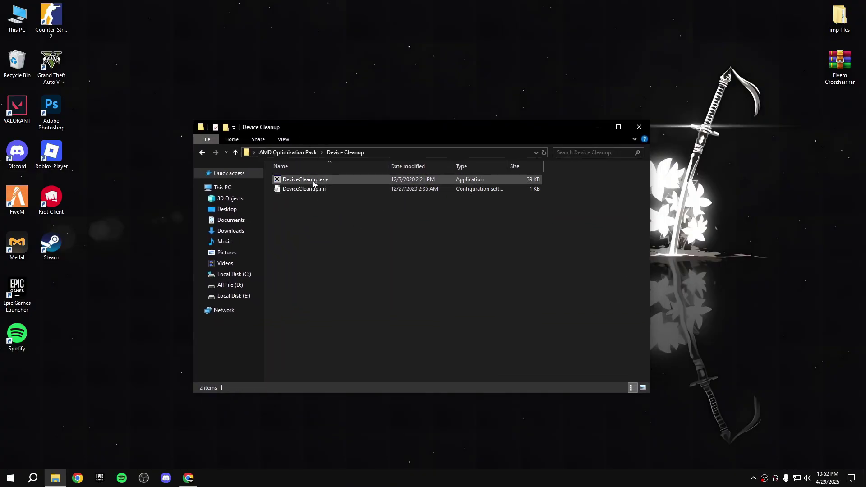
{"action": "double_click", "coordinate": [313, 182]}
{"action": "key", "text": "ctrl+a"}
{"action": "right_click", "coordinate": [348, 189]}
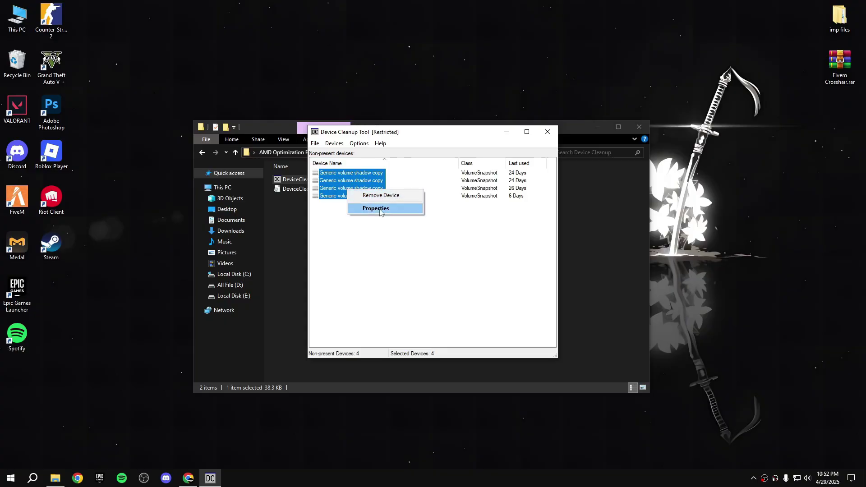
{"action": "left_click", "coordinate": [381, 195]}
{"action": "left_click", "coordinate": [500, 267]}
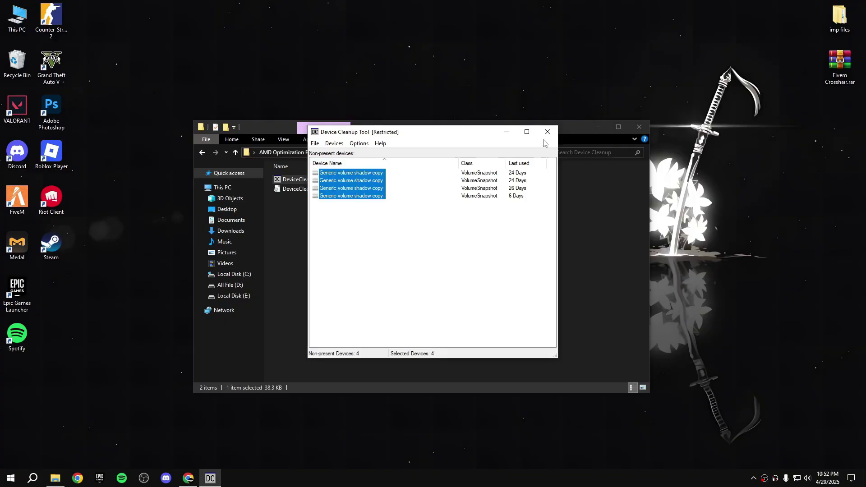
{"action": "key", "text": "alt+F4"}
Run Device Cleanup as administrator and remove all four non-present volume shadow copy devices
{"action": "right_click", "coordinate": [323, 178]}
{"action": "left_click", "coordinate": [356, 193]}
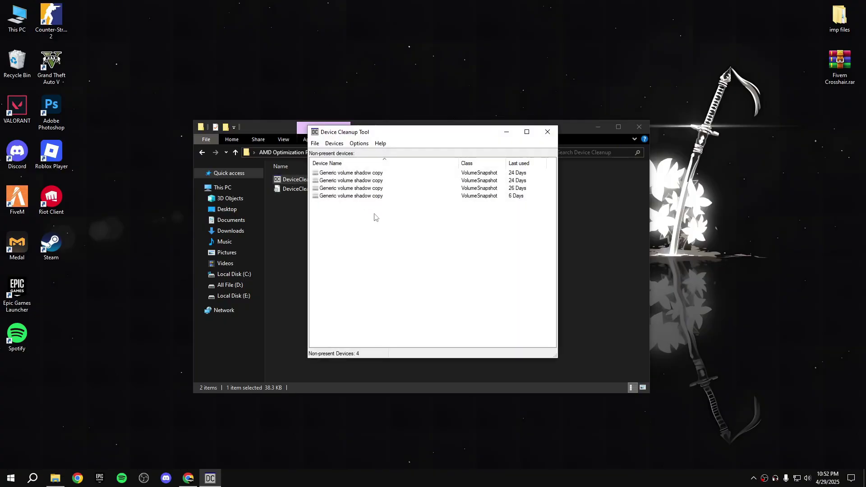
{"action": "key", "text": "ctrl+a"}
{"action": "right_click", "coordinate": [354, 178]}
{"action": "left_click", "coordinate": [374, 180]}
{"action": "left_click", "coordinate": [547, 131]}
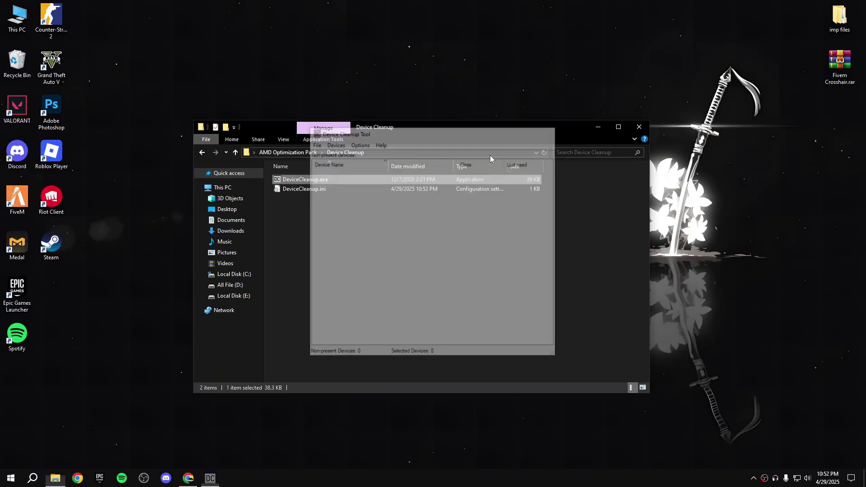
{"action": "key", "text": "alt+Up"}
{"action": "double_click", "coordinate": [295, 189]}
Run the MSI mode utility as administrator
{"action": "right_click", "coordinate": [305, 179]}
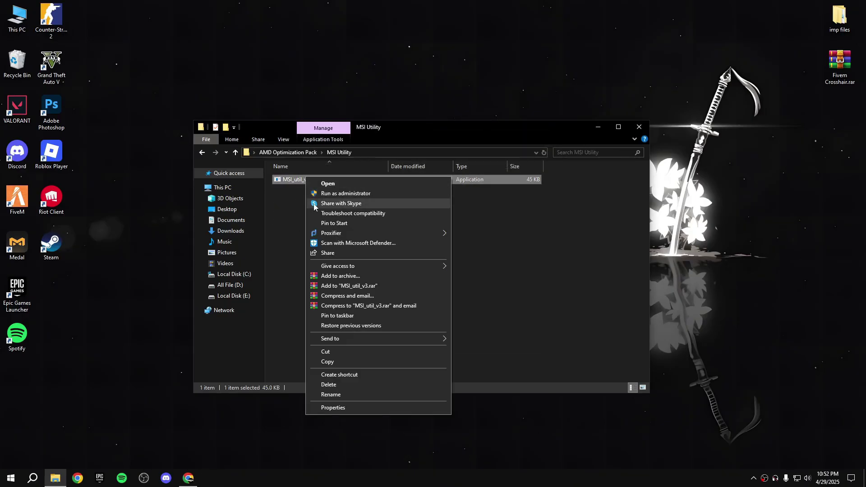
{"action": "left_click", "coordinate": [321, 194]}
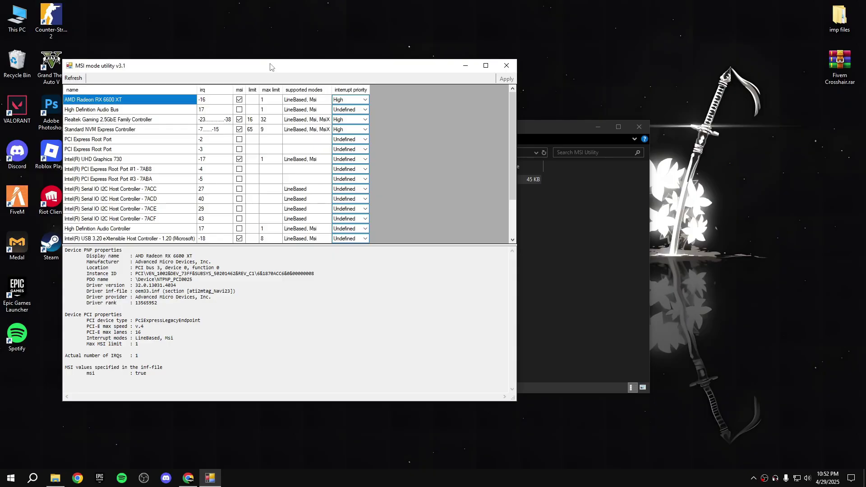
{"action": "left_click_drag", "start_coordinate": [270, 67], "coordinate": [413, 83]}
{"action": "right_click", "coordinate": [298, 57]}
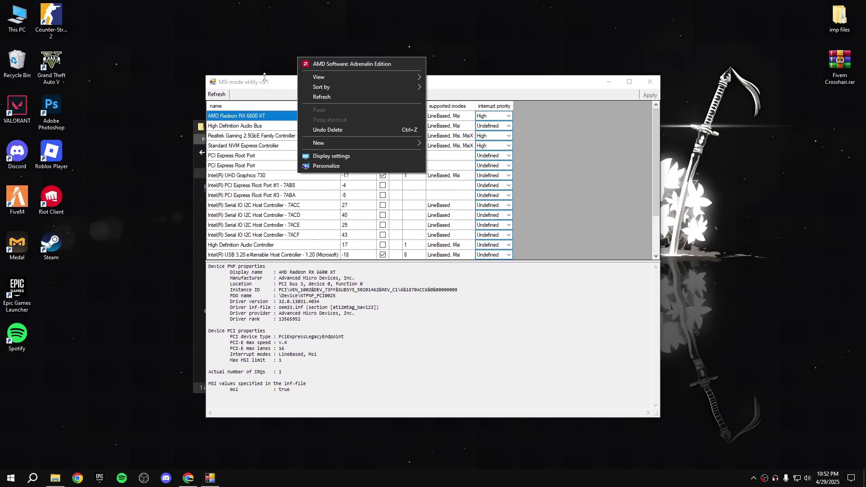
{"action": "left_click", "coordinate": [518, 100]}
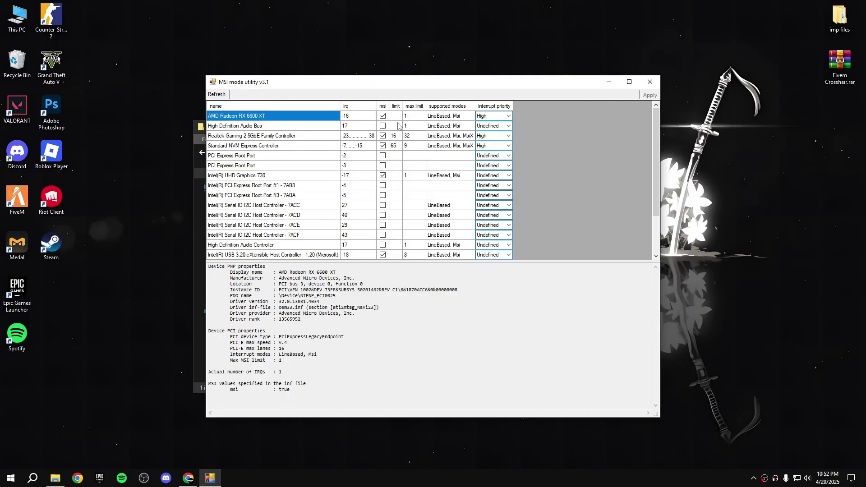
Set the RX 6600 XT to MSI mode with High interrupt priority and apply
{"action": "left_click", "coordinate": [383, 115]}
{"action": "left_click", "coordinate": [493, 116]}
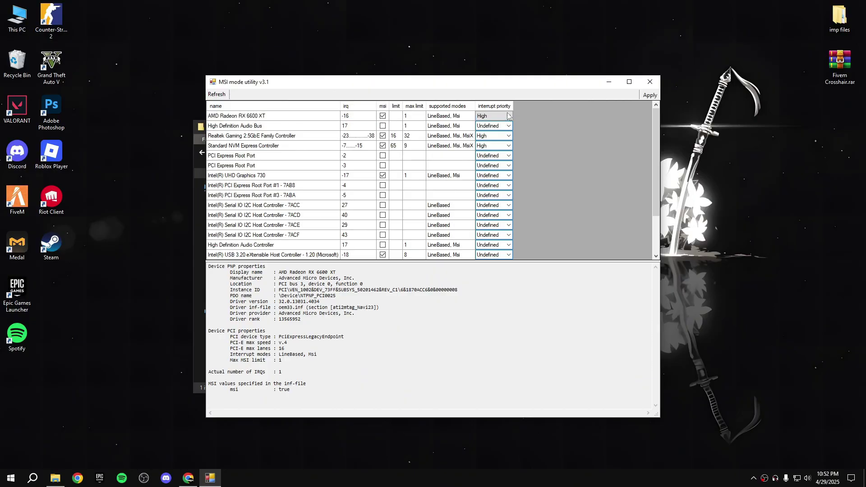
{"action": "left_click", "coordinate": [508, 116]}
{"action": "left_click", "coordinate": [490, 136]}
{"action": "left_click", "coordinate": [650, 95]}
{"action": "left_click", "coordinate": [650, 82]}
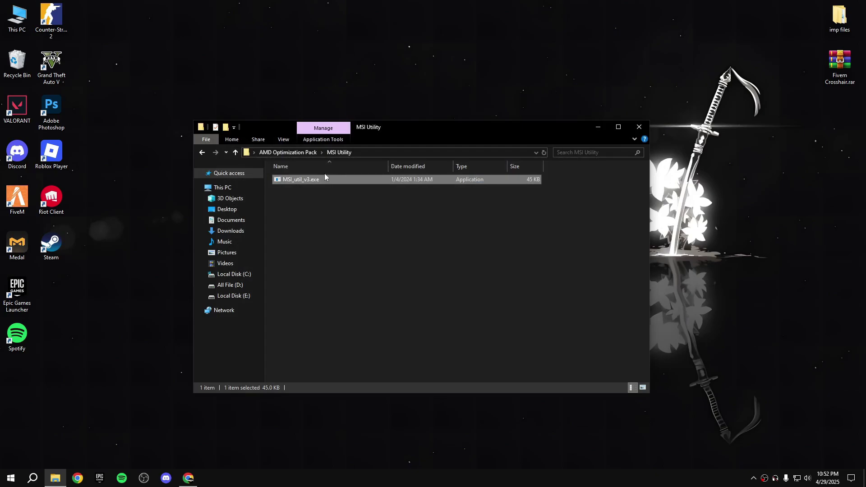
{"action": "left_click", "coordinate": [303, 153]}
Run the Havocfps Power Plan.cmd script as administrator to import the Ultimate Performance plan
{"action": "double_click", "coordinate": [289, 201]}
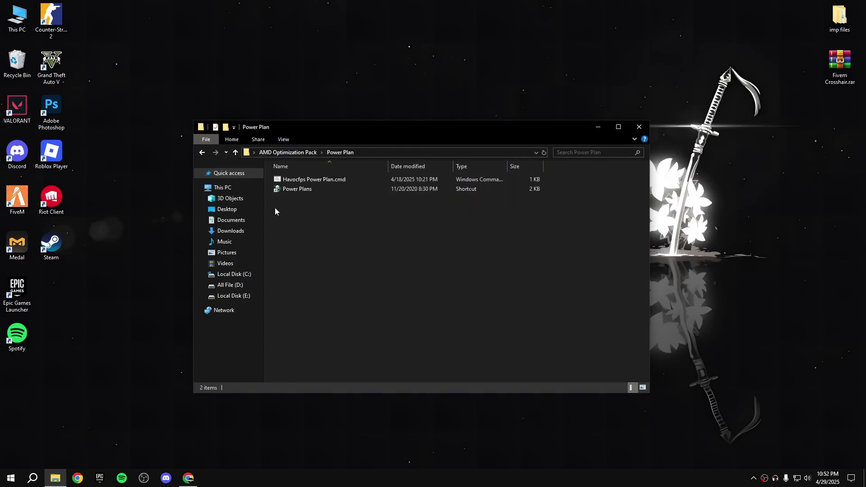
{"action": "right_click", "coordinate": [304, 181]}
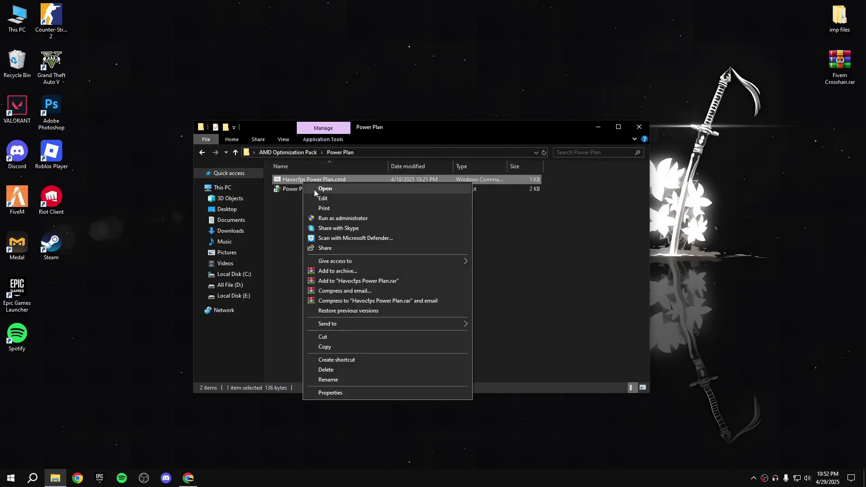
{"action": "left_click", "coordinate": [311, 219]}
{"action": "left_click_drag", "start_coordinate": [305, 96], "coordinate": [439, 144]}
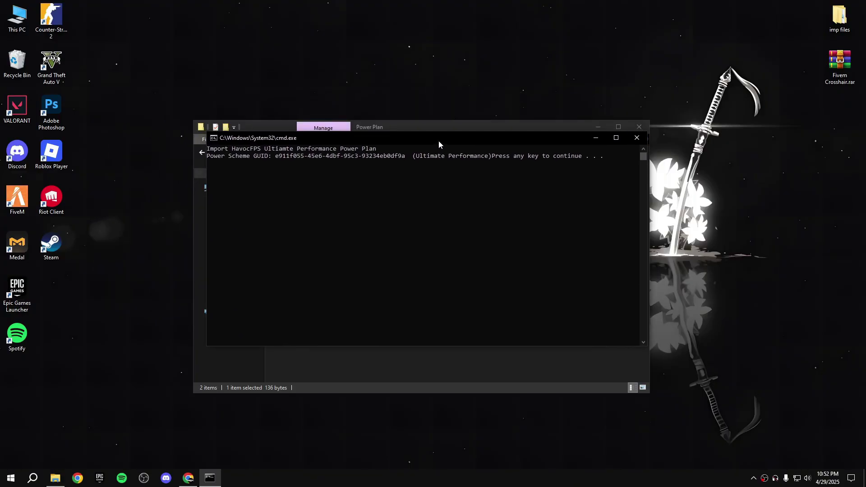
{"action": "key", "text": "Return"}
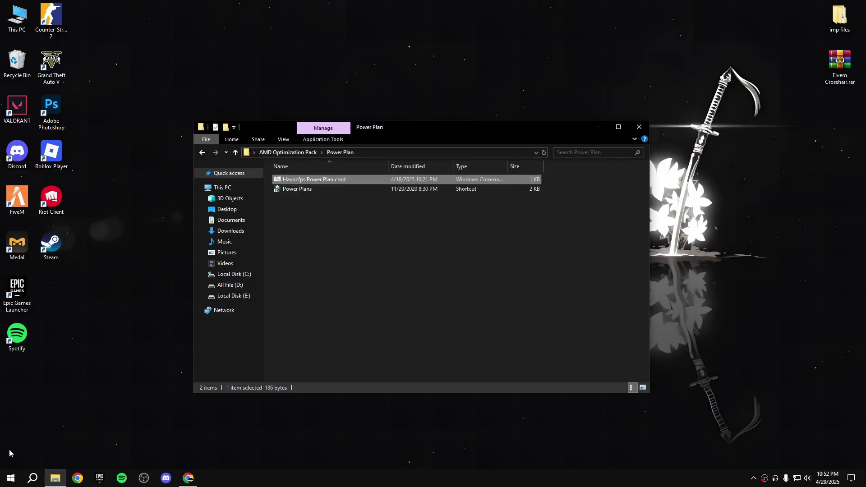
Make Ultimate Performance the active power plan in Power Options
{"action": "left_click", "coordinate": [32, 477]}
{"action": "type", "text": "ed"}
{"action": "left_click", "coordinate": [68, 331]}
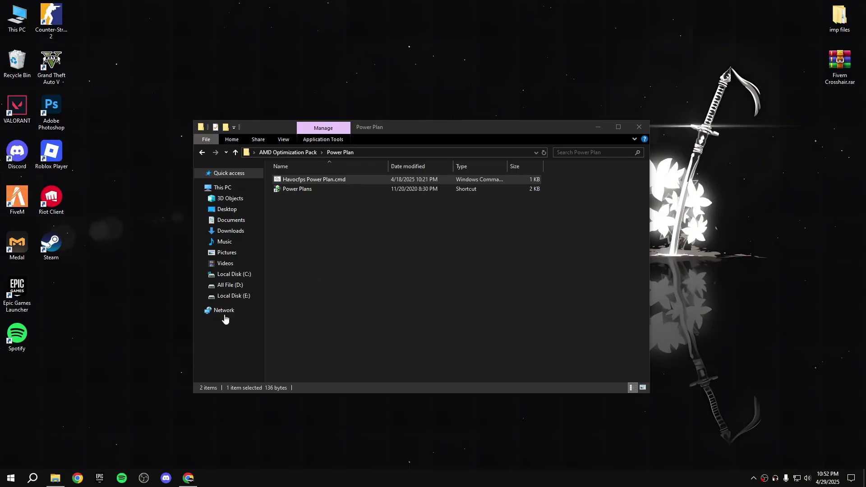
{"action": "left_click", "coordinate": [389, 118]}
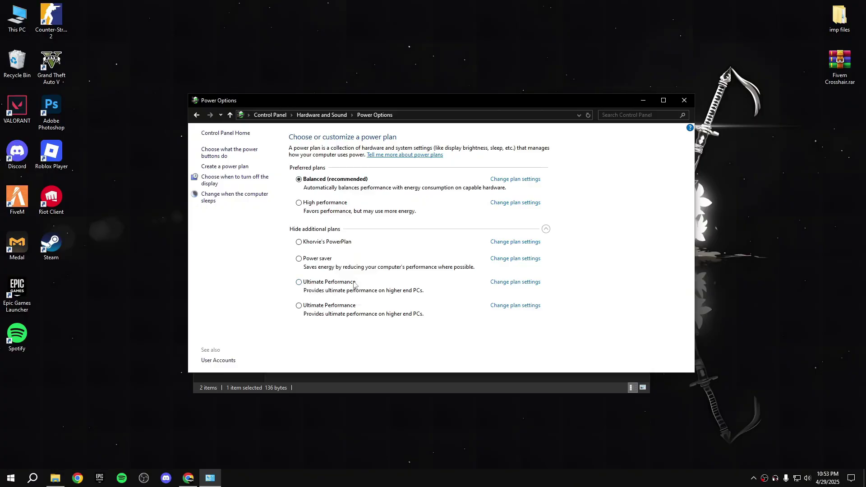
{"action": "left_click", "coordinate": [303, 283]}
{"action": "left_click", "coordinate": [681, 100]}
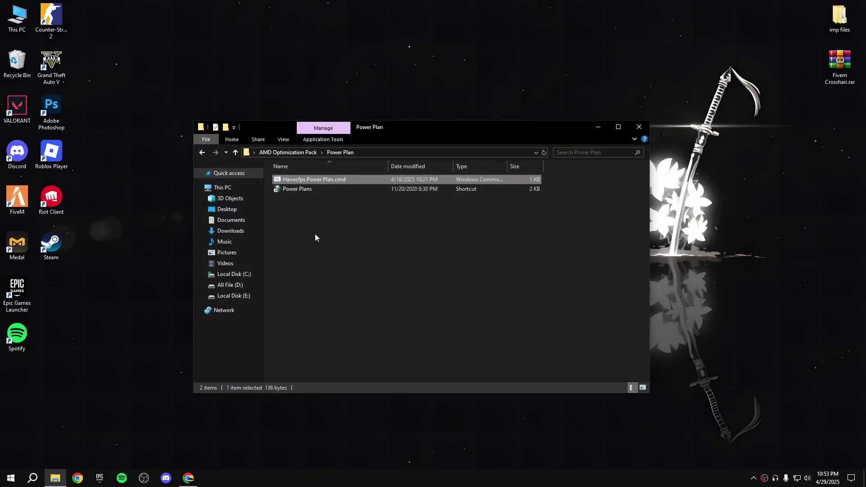
{"action": "left_click", "coordinate": [315, 233]}
{"action": "left_click", "coordinate": [285, 152]}
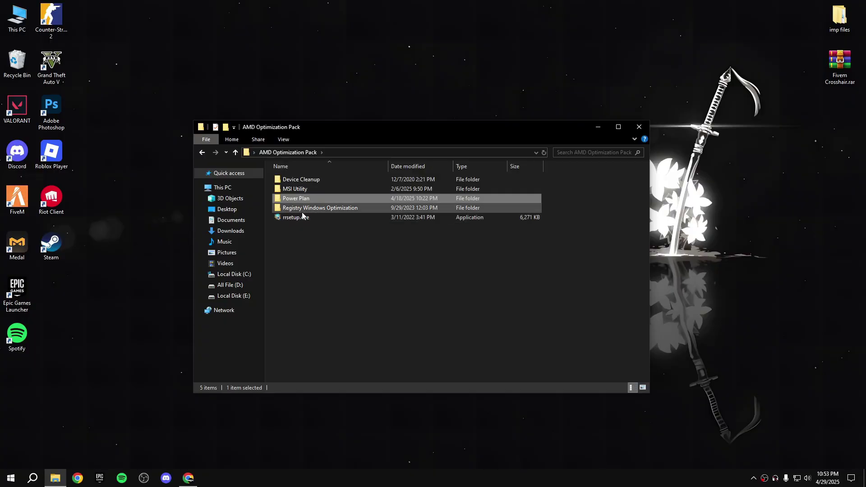
Merge the seven Registry Windows Optimization .reg files into the registry, confirming each
{"action": "double_click", "coordinate": [303, 210]}
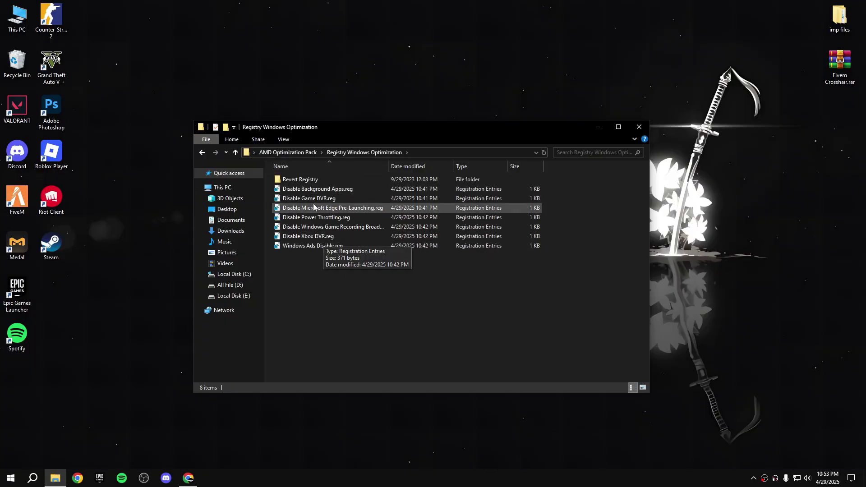
{"action": "left_click_drag", "start_coordinate": [325, 274], "coordinate": [326, 194]}
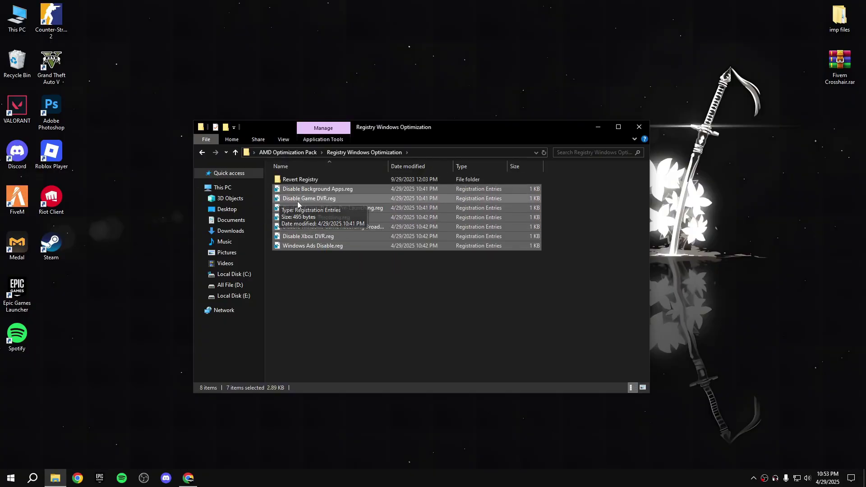
{"action": "right_click", "coordinate": [301, 199]}
{"action": "left_click", "coordinate": [323, 205]}
{"action": "left_click", "coordinate": [501, 253]}
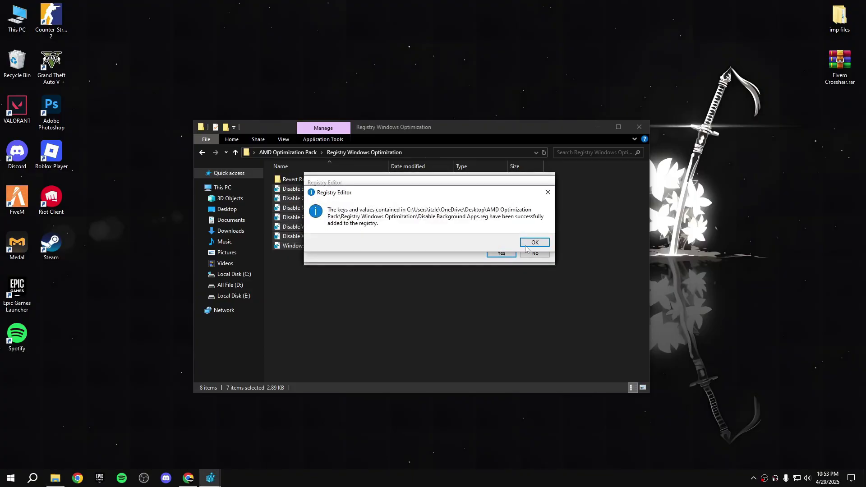
{"action": "key", "text": "Return"}
{"action": "left_click", "coordinate": [501, 253]}
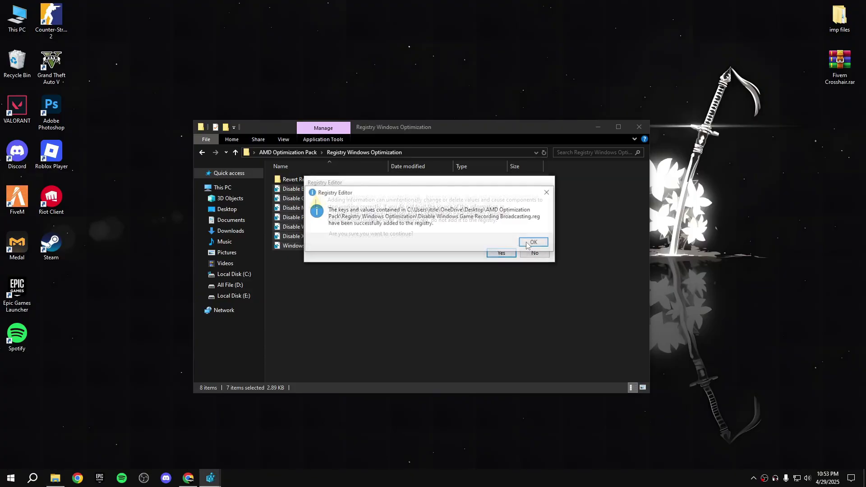
{"action": "key", "text": "Return"}
{"action": "left_click", "coordinate": [501, 253]}
{"action": "key", "text": "Return"}
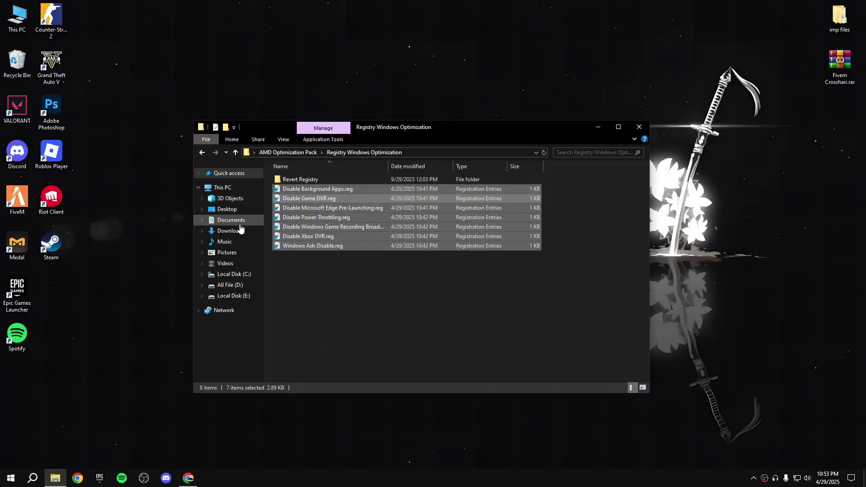
Look inside the Revert Registry folder, then go back and select rrsetup.exe
{"action": "double_click", "coordinate": [298, 179]}
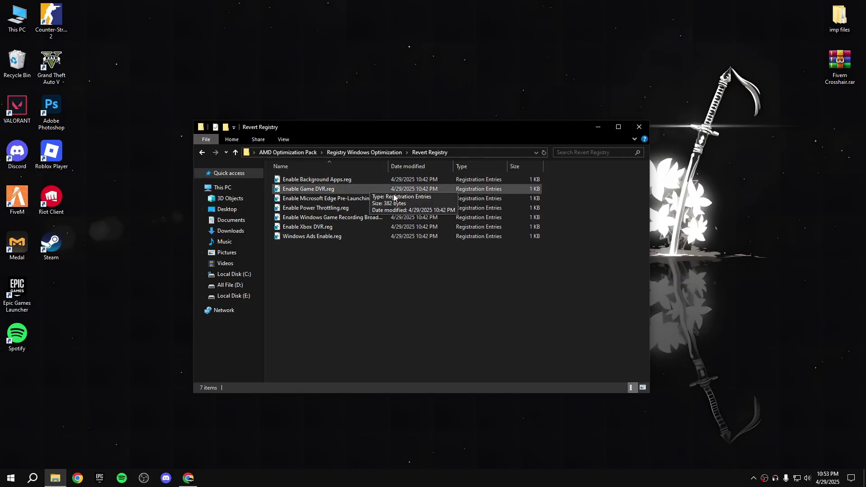
{"action": "key", "text": "alt+Left"}
{"action": "key", "text": "alt+Left"}
{"action": "left_click", "coordinate": [290, 219]}
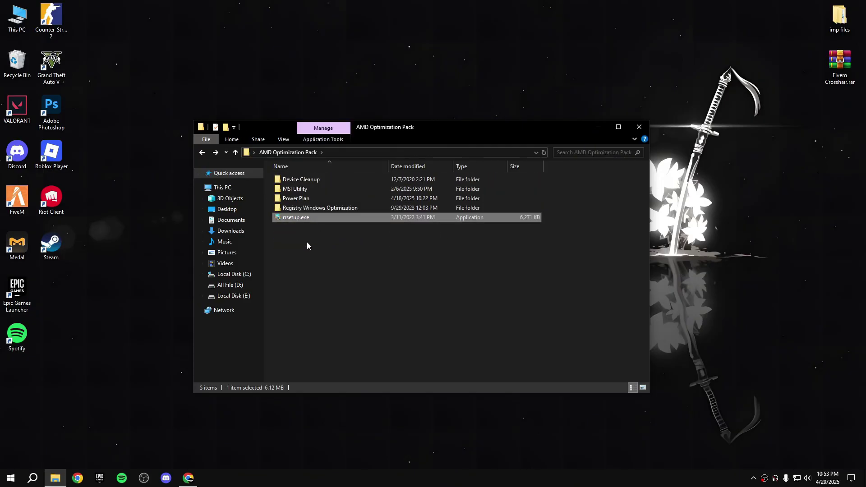
Find rrsetup.exe in the optimization pack folder and launch the Registry Repair installer
{"action": "left_click", "coordinate": [302, 219]}
{"action": "left_click", "coordinate": [331, 227]}
{"action": "left_click", "coordinate": [33, 478]}
{"action": "type", "text": "rr"}
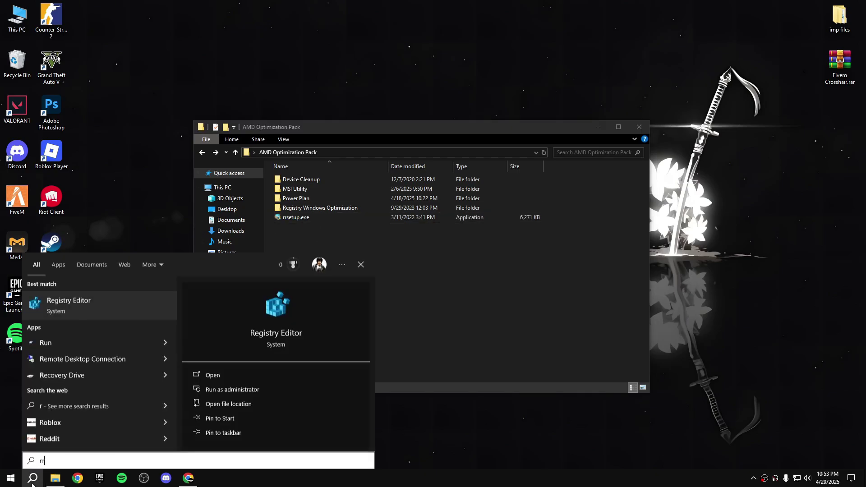
{"action": "type", "text": "setup"}
{"action": "left_click", "coordinate": [86, 311]}
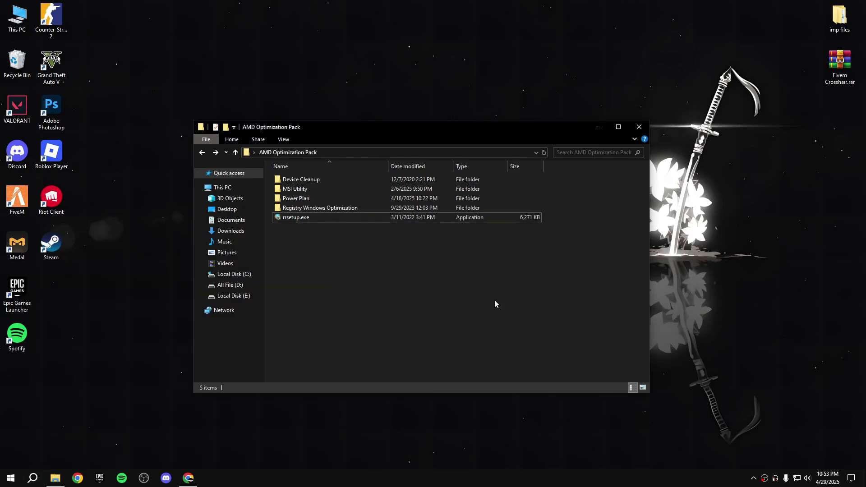
{"action": "double_click", "coordinate": [331, 218]}
Install Registry Repair at the default location, accepting the licence, and launch it
{"action": "left_click", "coordinate": [483, 310]}
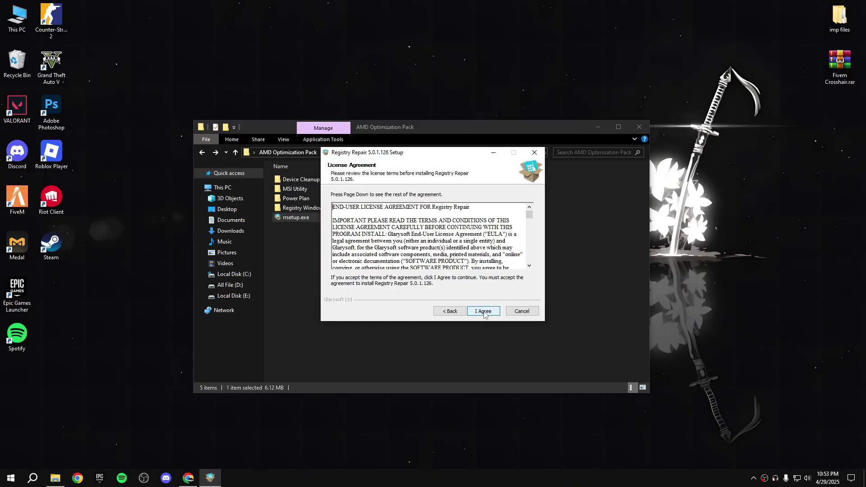
{"action": "left_click", "coordinate": [483, 310]}
{"action": "left_click", "coordinate": [474, 312]}
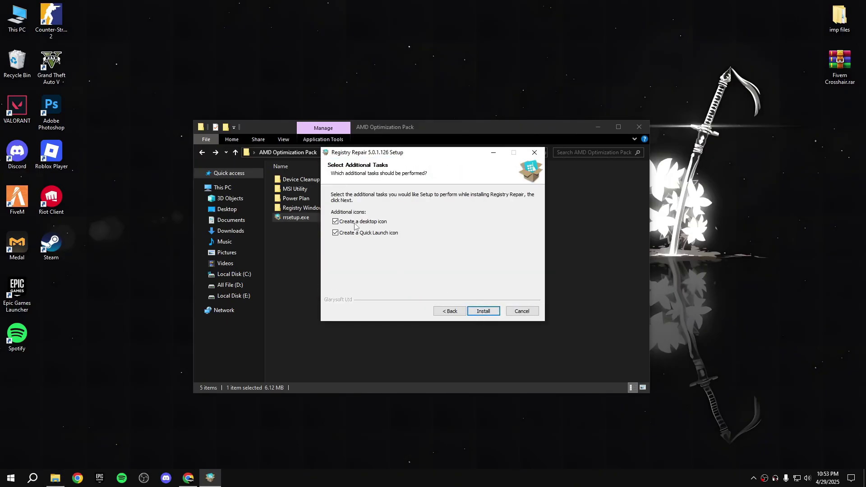
{"action": "left_click", "coordinate": [482, 311]}
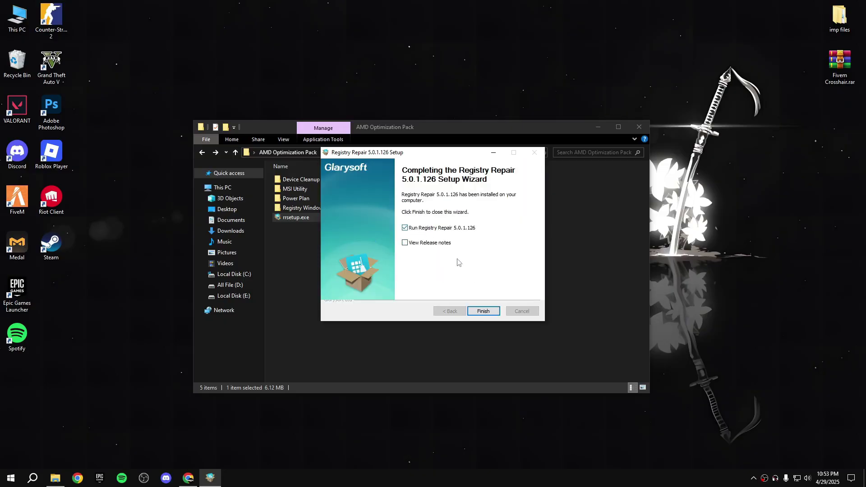
{"action": "left_click", "coordinate": [481, 311]}
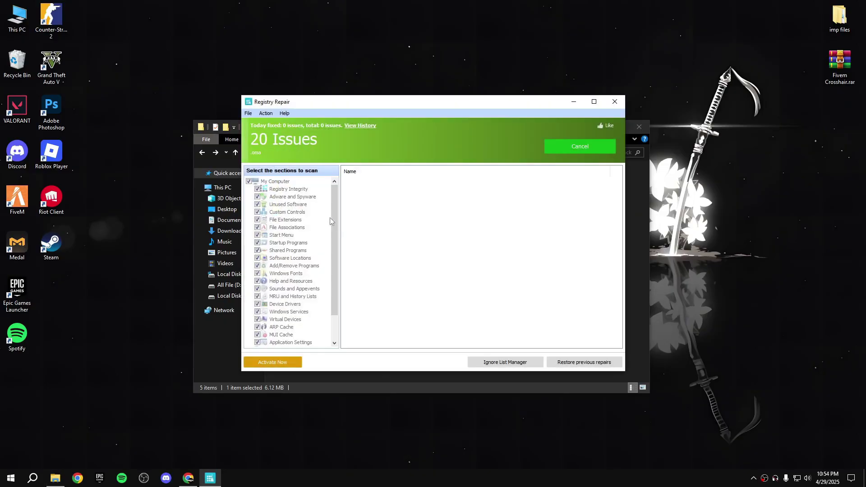
Repair all 189 registry issues found, then close Registry Repair and the folder window
{"action": "left_click", "coordinate": [458, 272]}
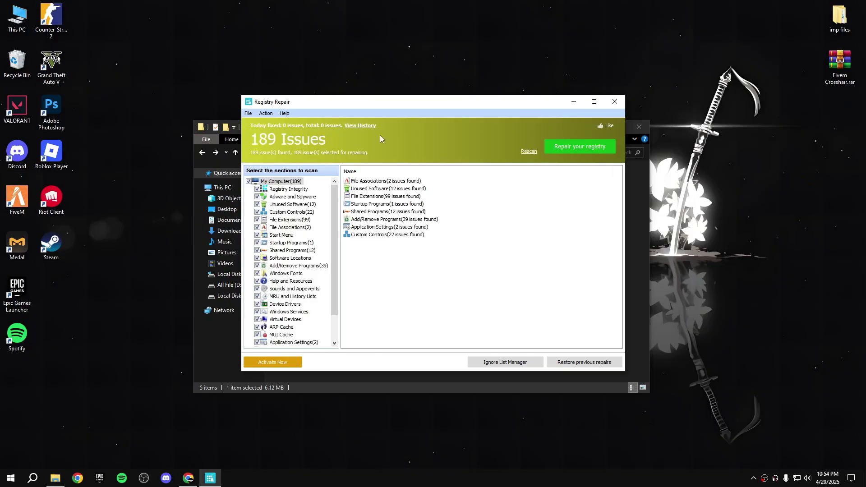
{"action": "left_click", "coordinate": [581, 149]}
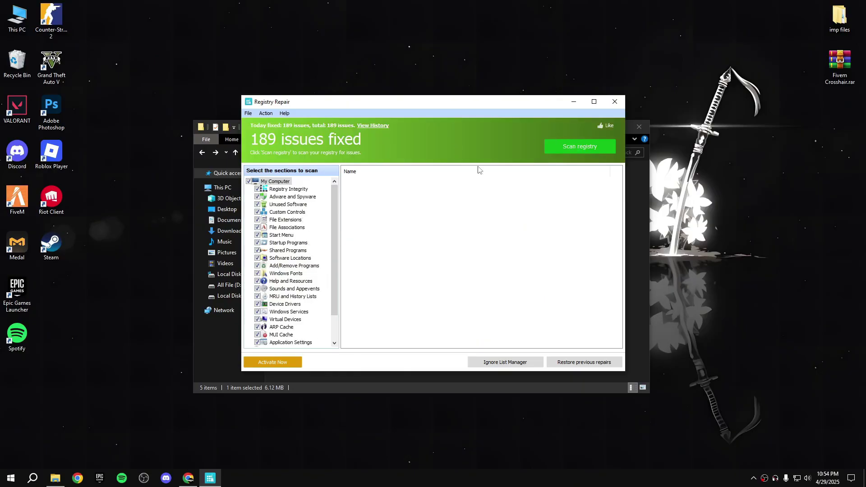
{"action": "left_click", "coordinate": [614, 102]}
{"action": "left_click", "coordinate": [639, 126]}
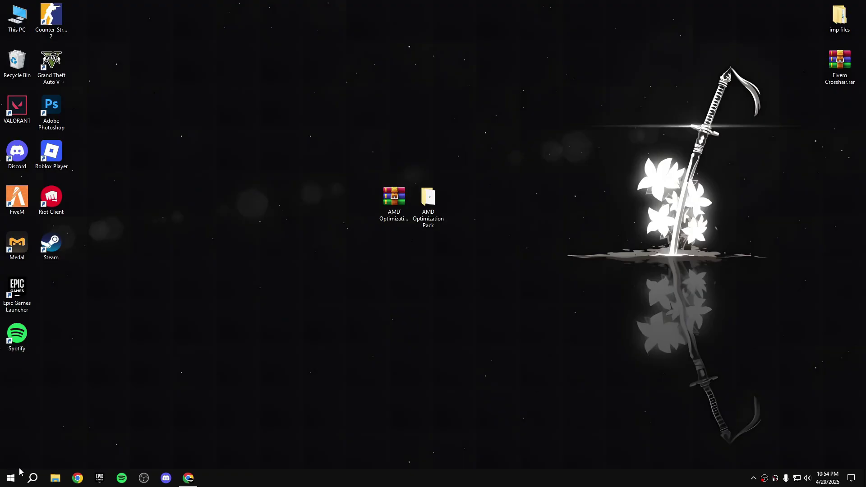
Turn on Variable refresh rate in Windows Graphics settings
{"action": "left_click", "coordinate": [33, 477]}
{"action": "type", "text": "gra"}
{"action": "left_click", "coordinate": [108, 309]}
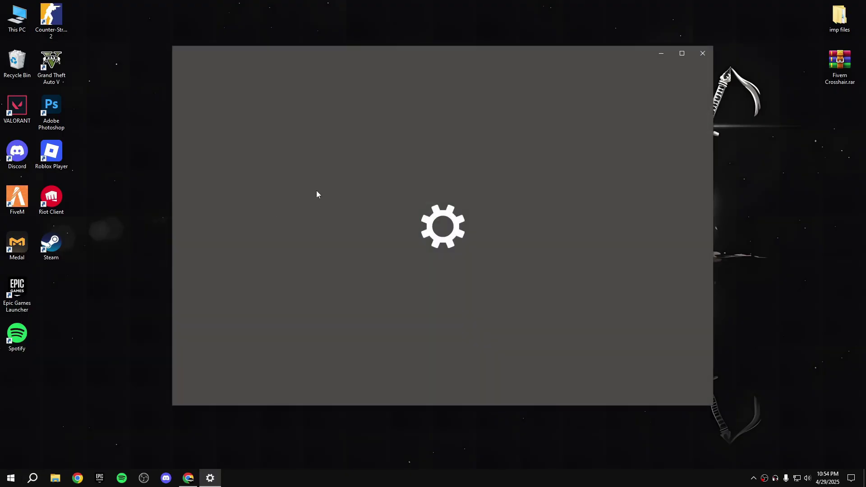
{"action": "left_click", "coordinate": [208, 154]}
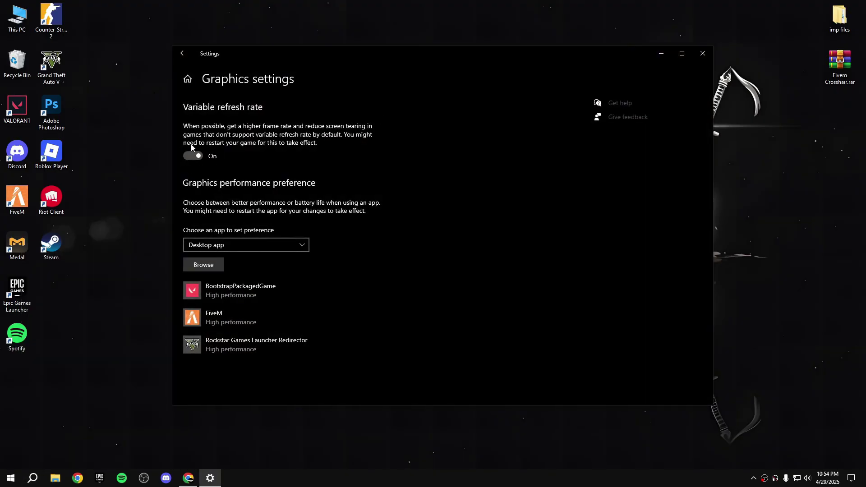
Confirm Game Bar is off and Game Mode is on under Gaming, then close Settings
{"action": "left_click", "coordinate": [188, 79]}
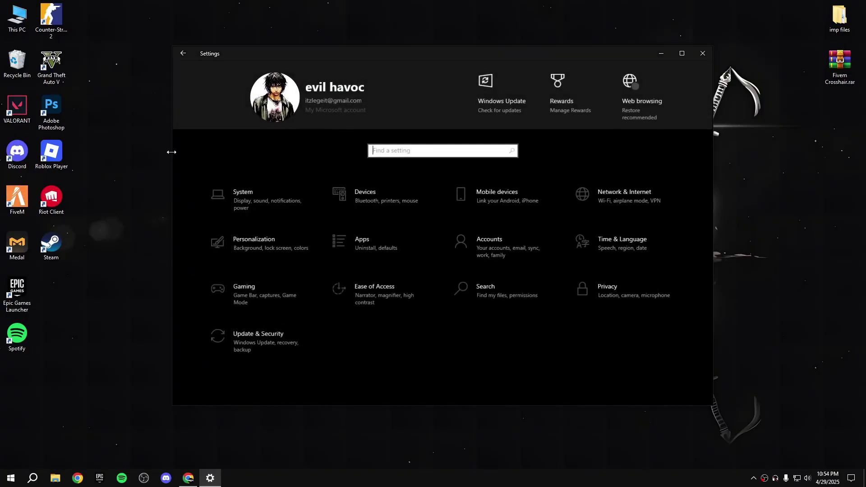
{"action": "left_click", "coordinate": [279, 289]}
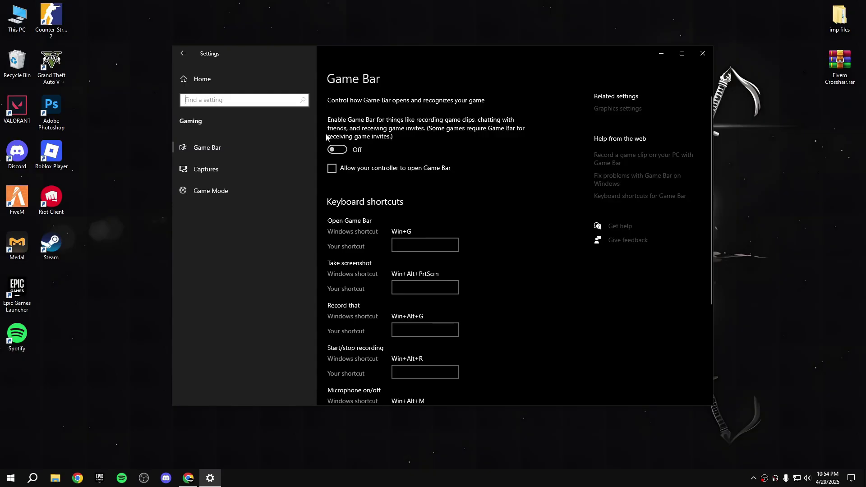
{"action": "left_click", "coordinate": [267, 171]}
{"action": "left_click", "coordinate": [242, 194]}
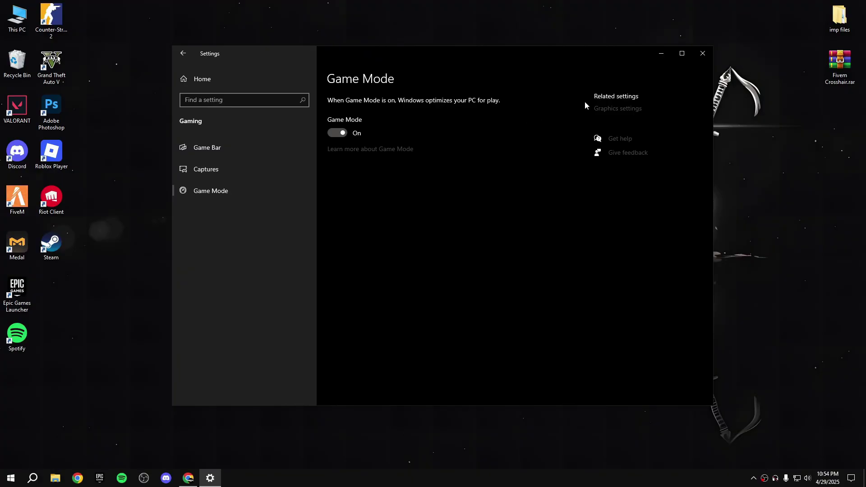
{"action": "left_click", "coordinate": [702, 53]}
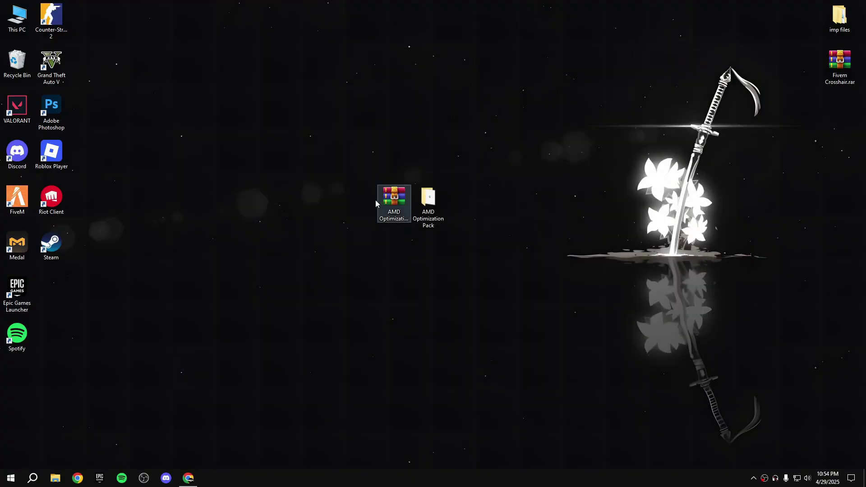